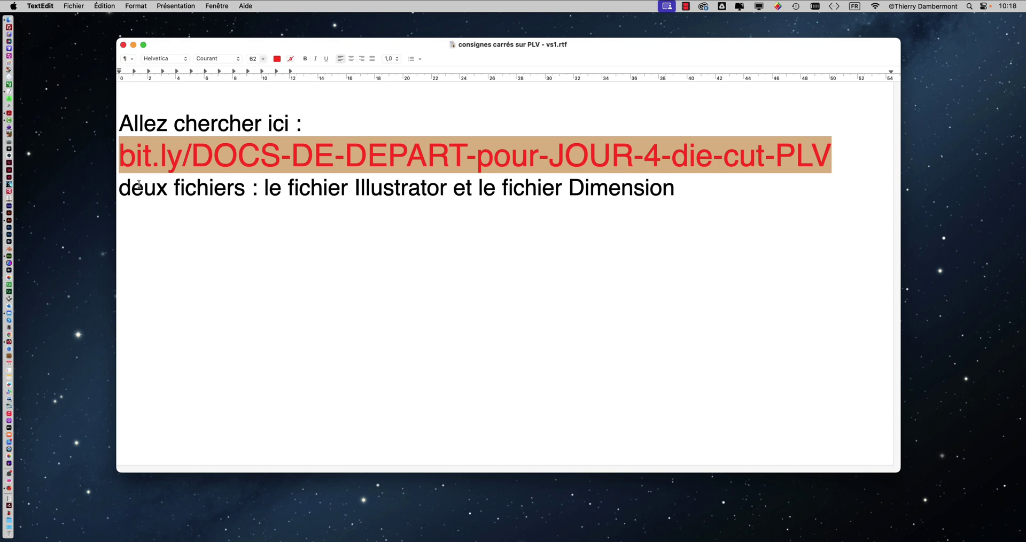
Switch to Adobe Dimension and open "assemblage dans dimension - 05" from the "die line pour exercice trois carrés découpés" folder, discarding the current document's changes.
{"action": "key", "text": "super+Tab"}
{"action": "left_click", "coordinate": [455, 284]}
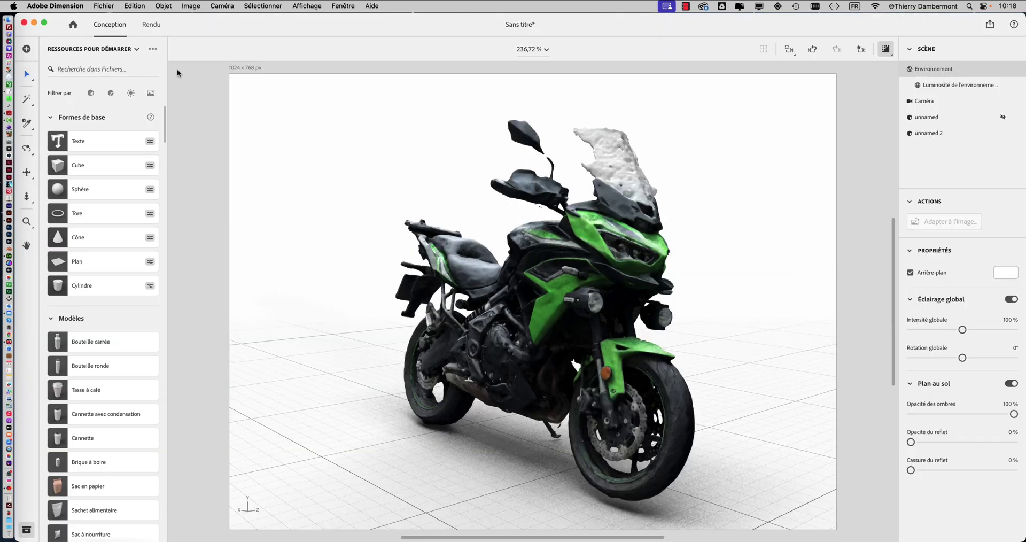
{"action": "left_click", "coordinate": [93, 4]}
{"action": "left_click", "coordinate": [105, 43]}
{"action": "left_click", "coordinate": [335, 232]}
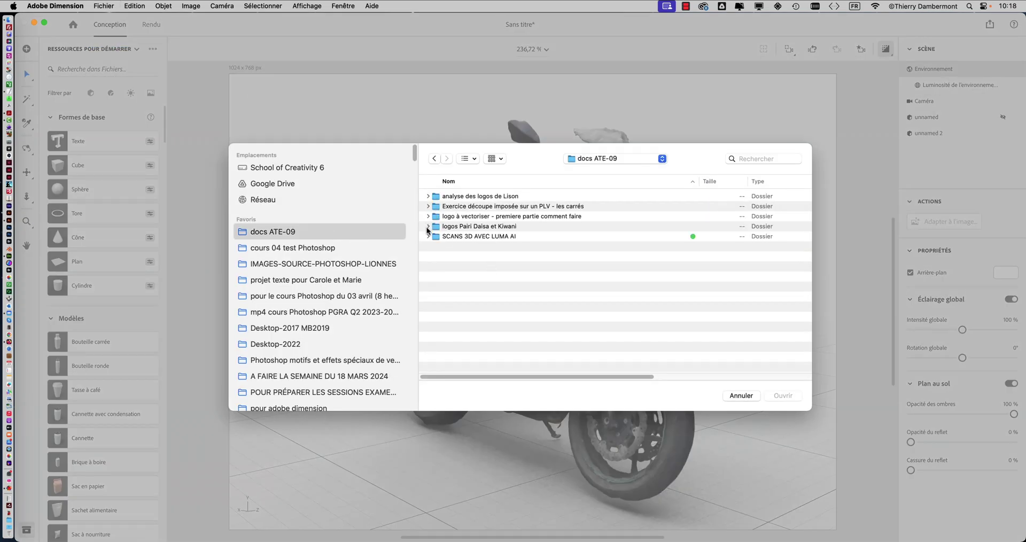
{"action": "left_click", "coordinate": [428, 206]}
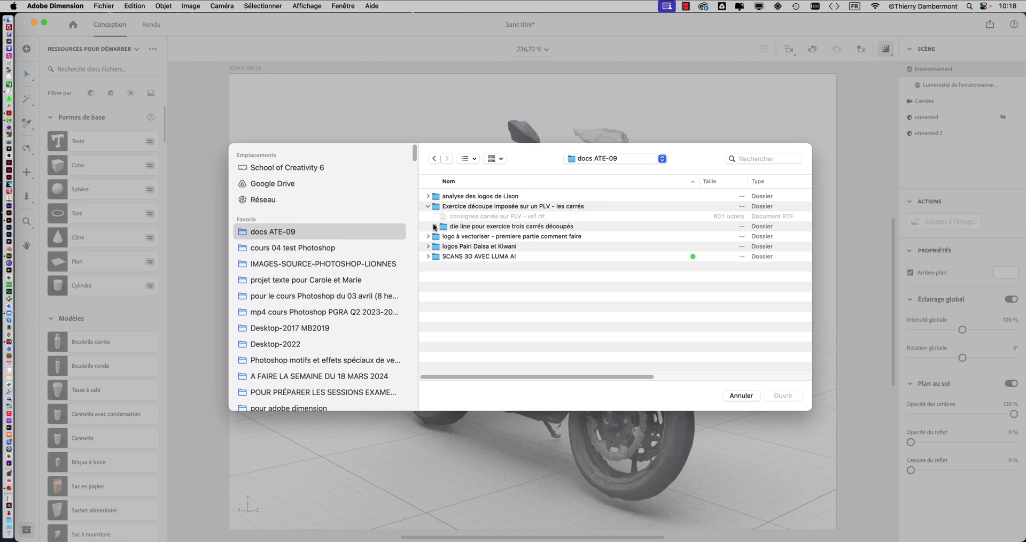
{"action": "left_click", "coordinate": [434, 226]}
{"action": "left_click", "coordinate": [512, 238]}
{"action": "left_click", "coordinate": [776, 396]}
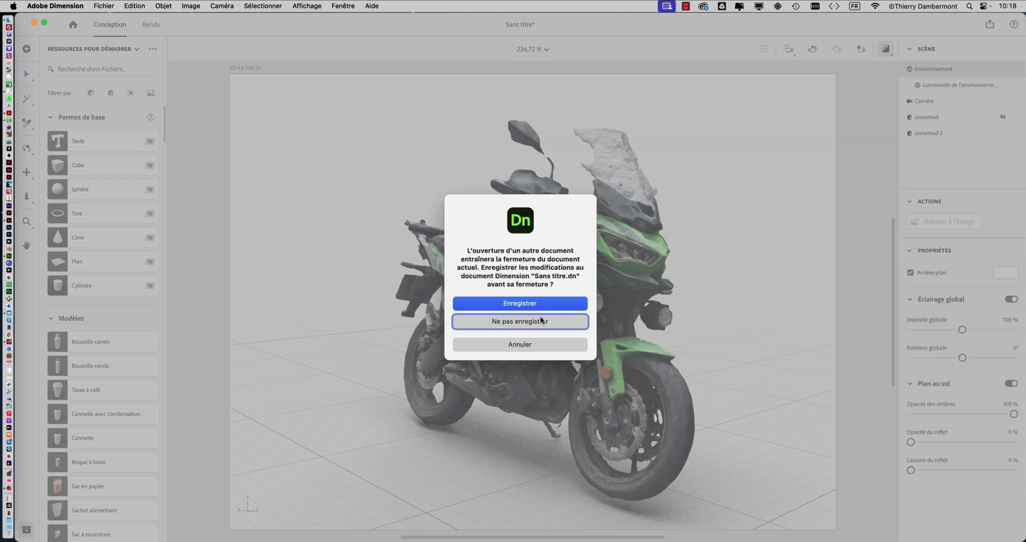
{"action": "left_click", "coordinate": [541, 320]}
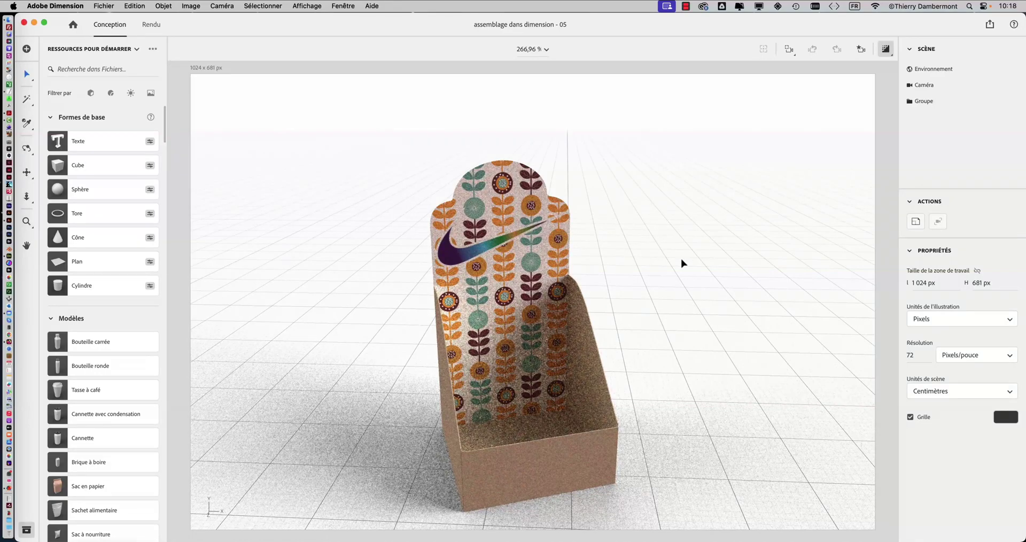
Examine the assembled cardboard display's patterned back, side panels and front from several angles.
{"action": "scroll", "coordinate": [681, 263], "scroll_direction": "up", "scroll_amount": 3}
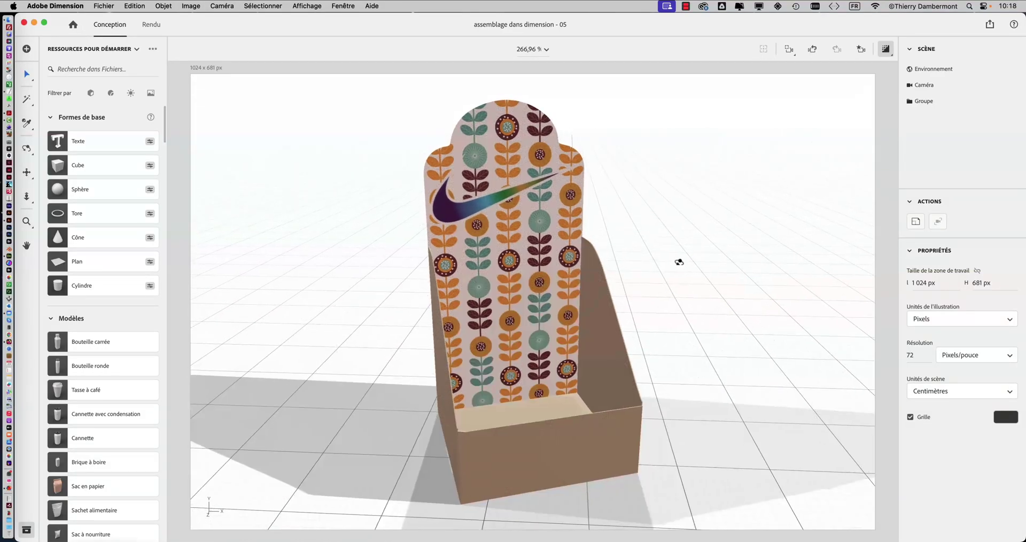
{"action": "left_click_drag", "start_coordinate": [678, 261], "coordinate": [438, 296]}
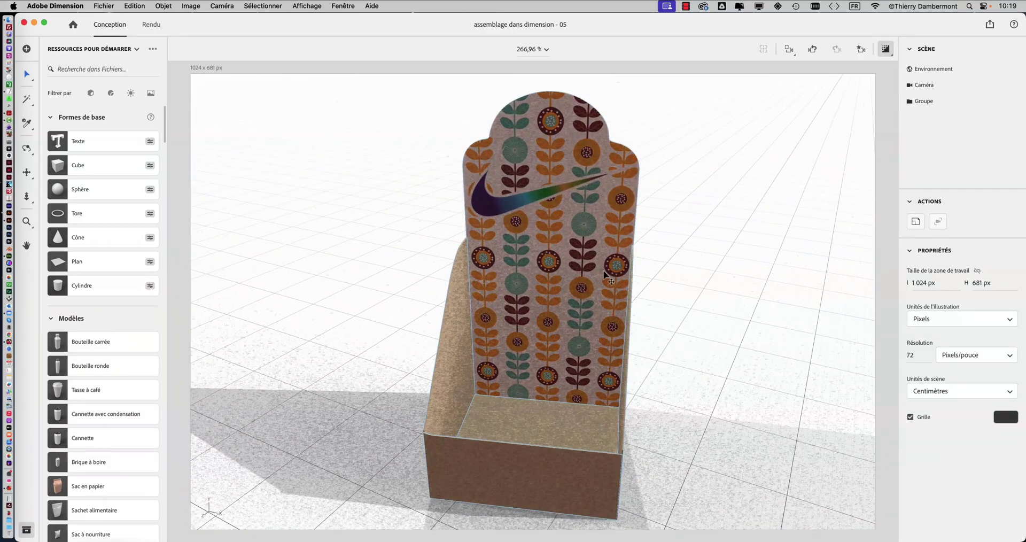
{"action": "left_click_drag", "start_coordinate": [604, 275], "coordinate": [503, 233]}
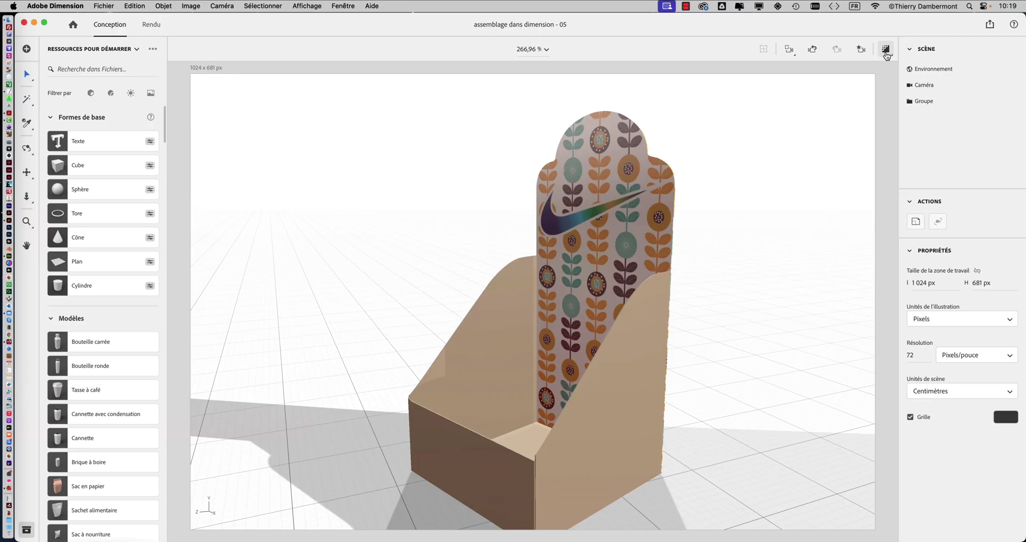
{"action": "left_click_drag", "start_coordinate": [560, 288], "coordinate": [618, 295]}
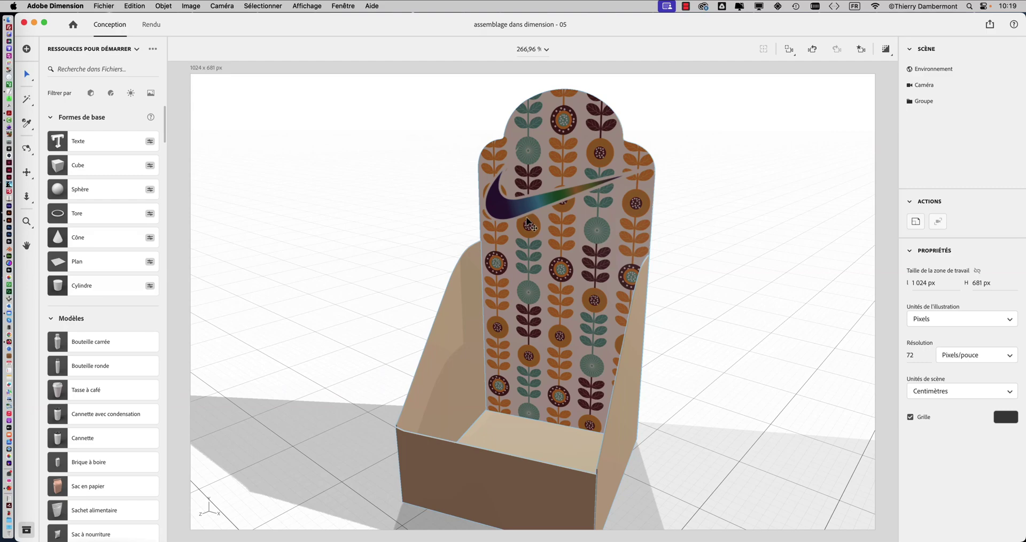
{"action": "left_click_drag", "start_coordinate": [527, 220], "coordinate": [417, 236]}
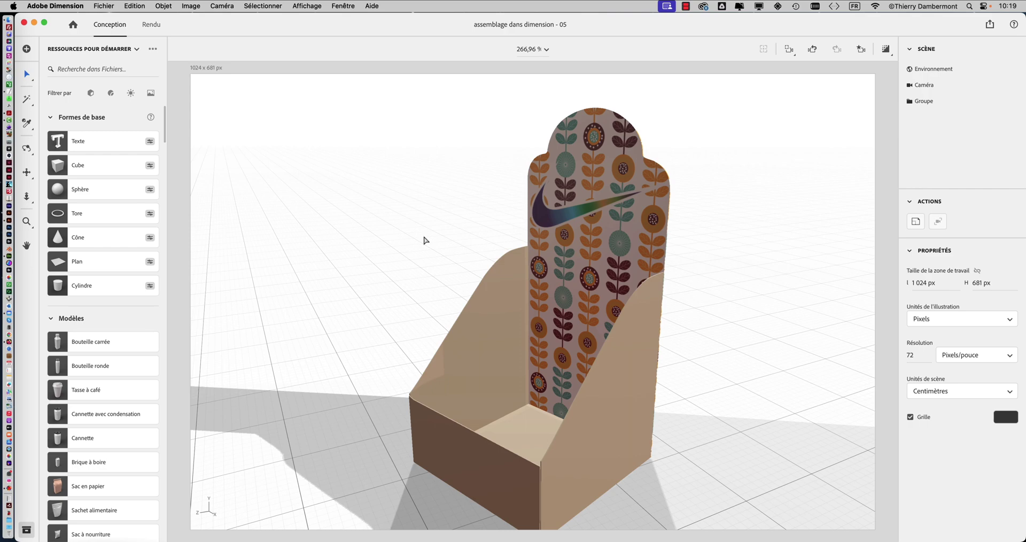
Switch to Finder and open "diecut vectoriel - 11.ai" in Adobe Illustrator.
{"action": "key", "text": "super+Tab"}
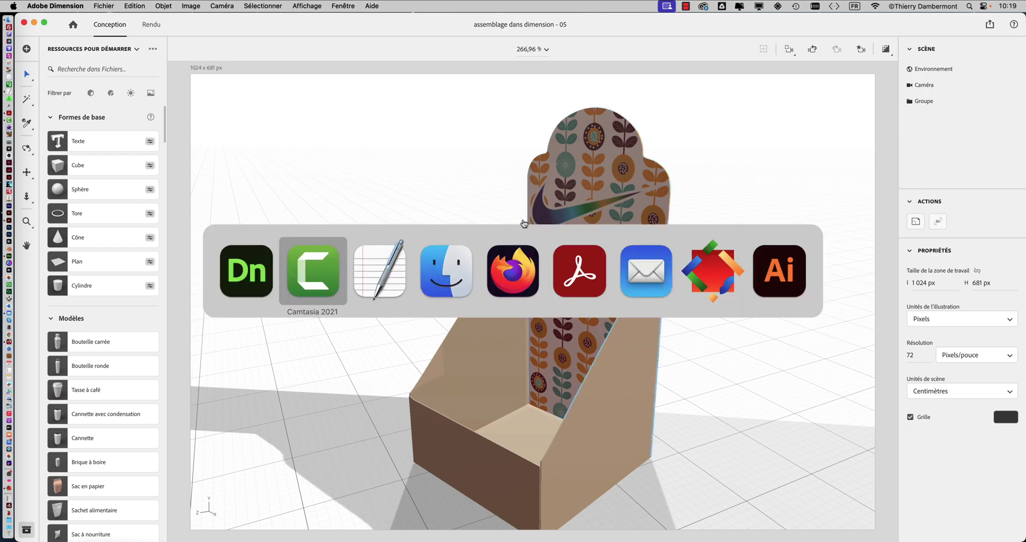
{"action": "left_click", "coordinate": [452, 275]}
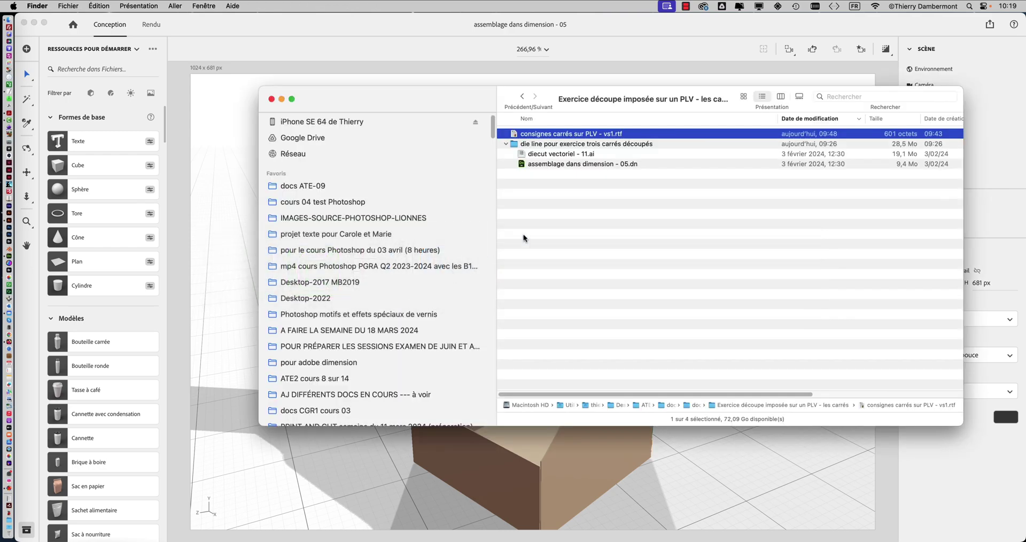
{"action": "left_click", "coordinate": [543, 156]}
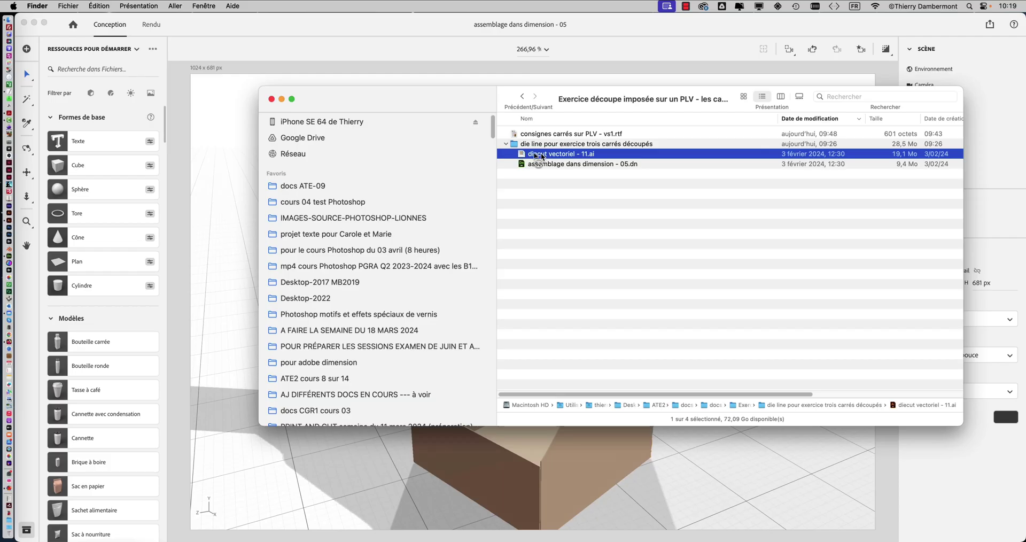
{"action": "left_click_drag", "start_coordinate": [543, 156], "coordinate": [14, 224]}
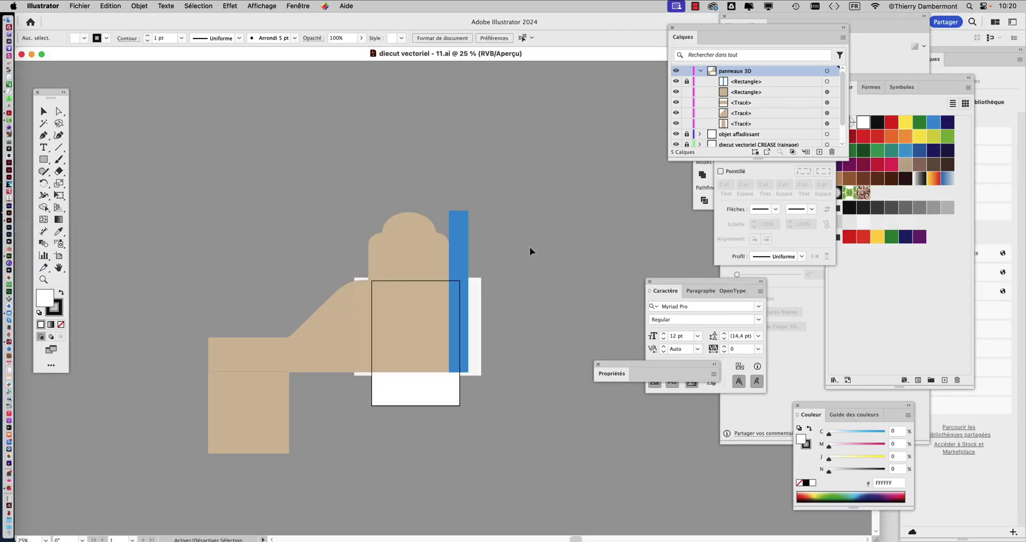
Hide the floating panels except the tools, display the Calques panel beside the artwork and enlarge it to list all layers.
{"action": "key", "text": "shift+Tab"}
{"action": "scroll", "coordinate": [408, 303], "scroll_direction": "up", "scroll_amount": 1}
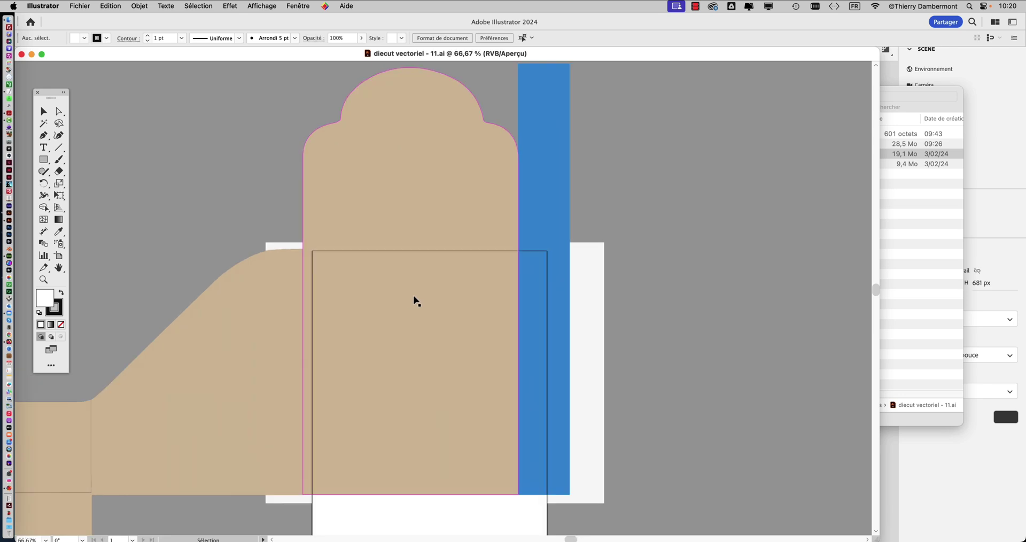
{"action": "scroll", "coordinate": [415, 299], "scroll_direction": "up", "scroll_amount": 2}
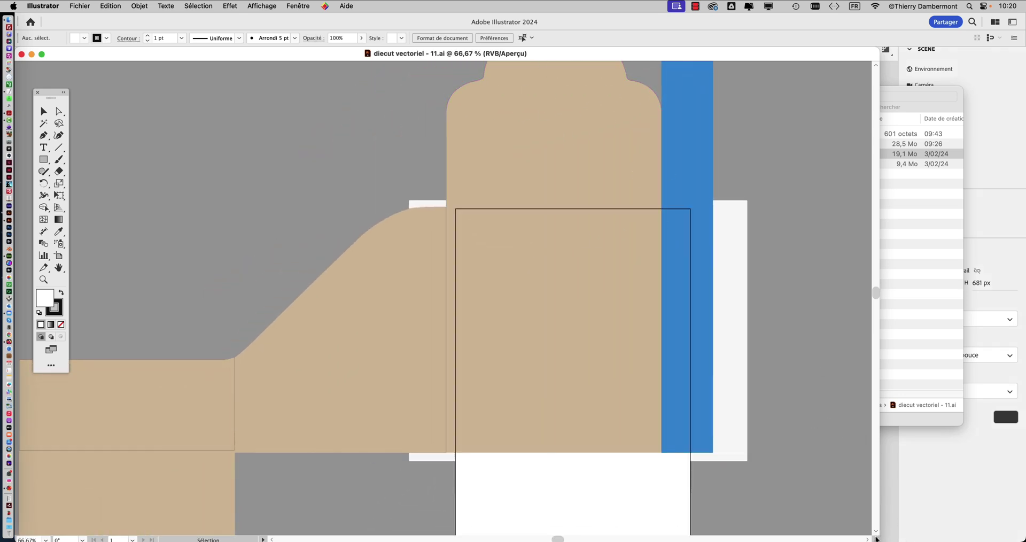
{"action": "left_click", "coordinate": [291, 6]}
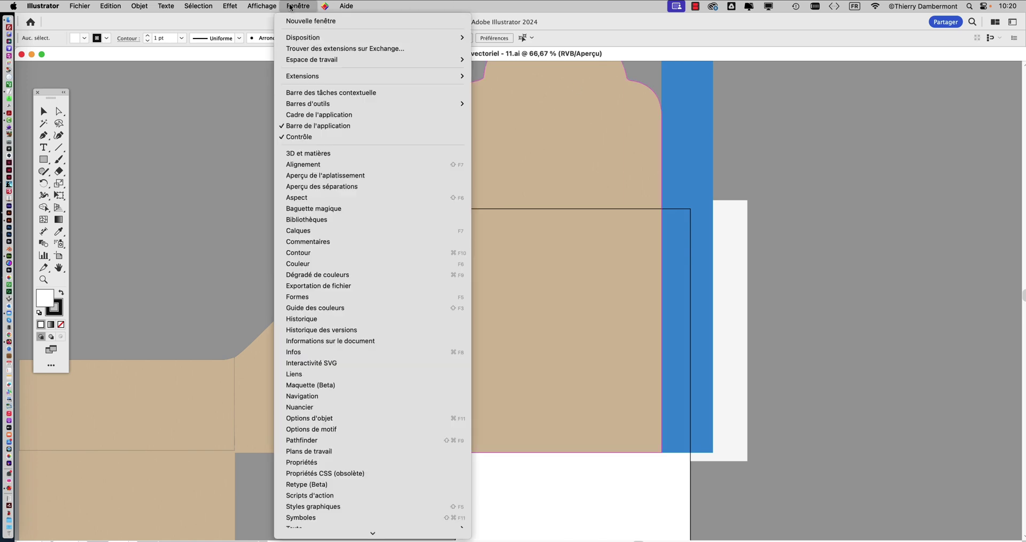
{"action": "left_click", "coordinate": [675, 261]}
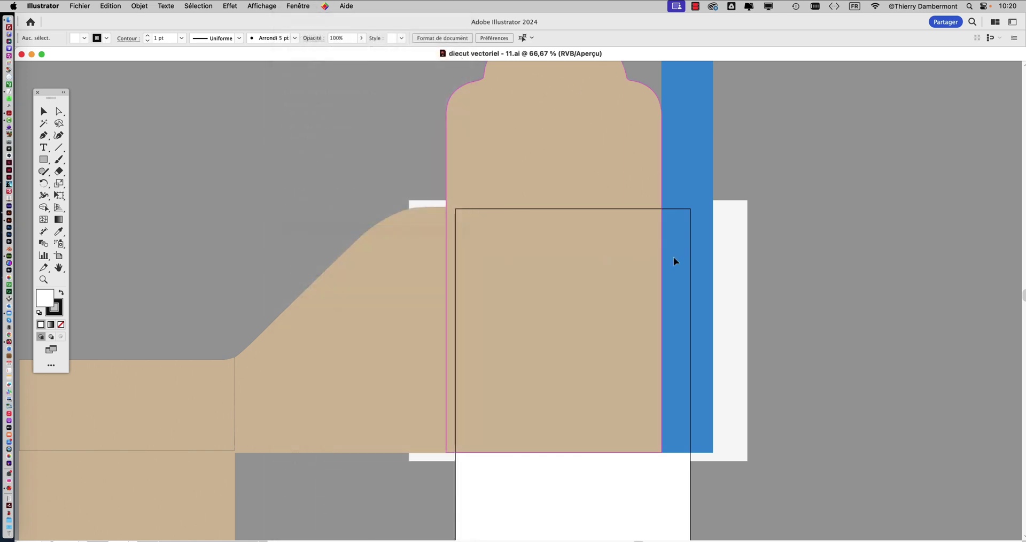
{"action": "left_click_drag", "start_coordinate": [698, 32], "coordinate": [795, 111]}
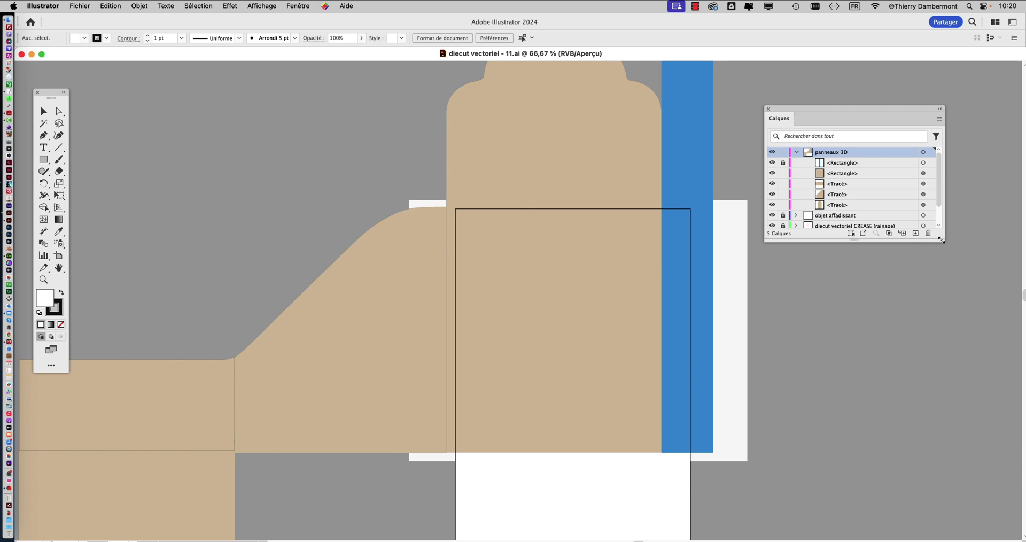
{"action": "left_click_drag", "start_coordinate": [941, 240], "coordinate": [951, 347]}
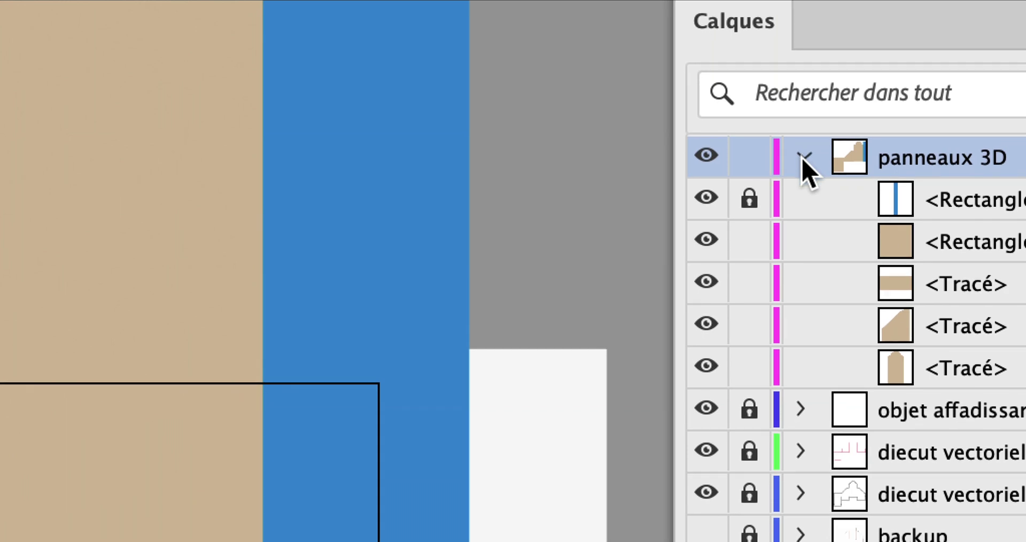
Collapse the panneaux 3D layer and hide the objet affadissant, diecut vectoriel CREASE (rainage) and diecut vectoriel CUT layers.
{"action": "left_click", "coordinate": [804, 159]}
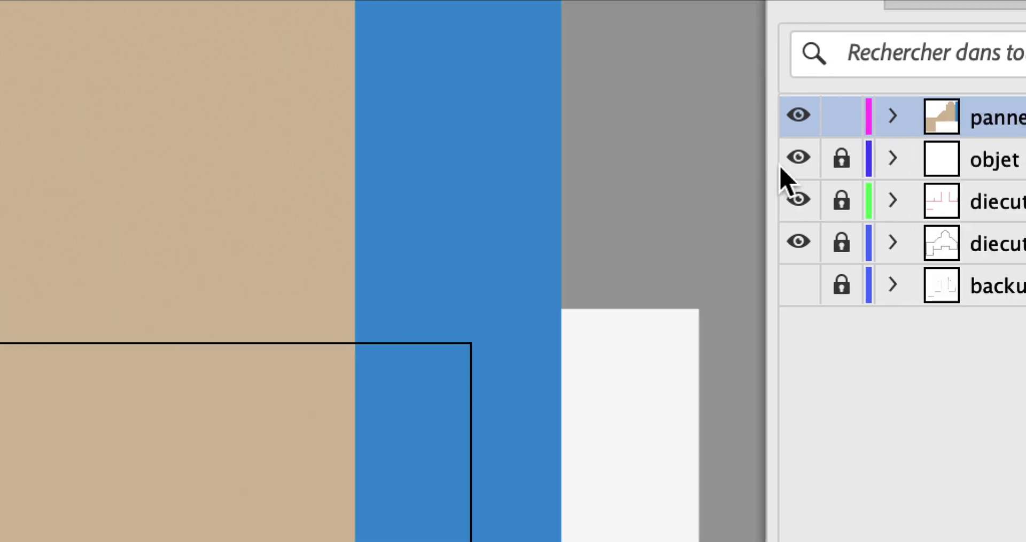
{"action": "left_click", "coordinate": [798, 158]}
{"action": "left_click", "coordinate": [798, 201]}
{"action": "left_click", "coordinate": [798, 240]}
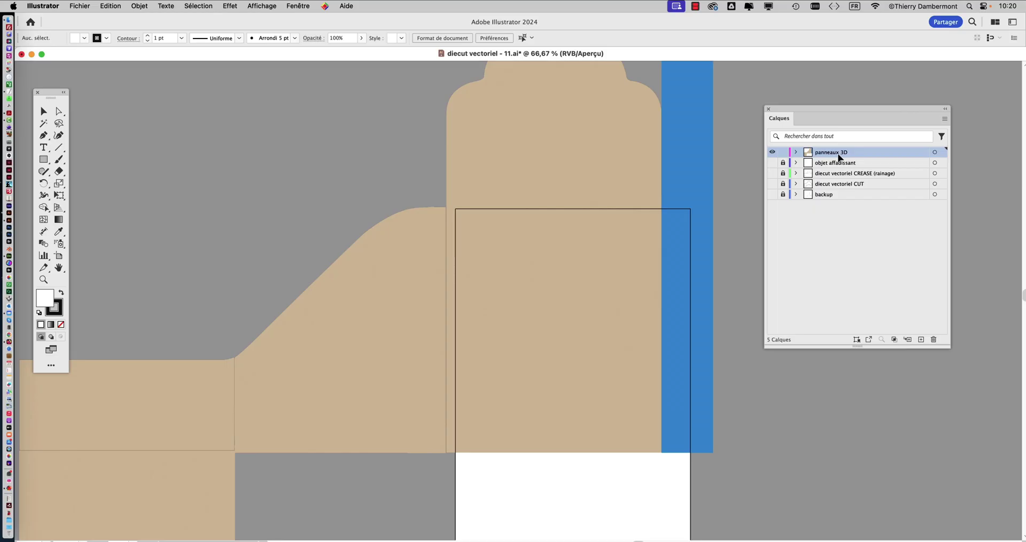
{"action": "scroll", "coordinate": [595, 206], "scroll_direction": "down", "scroll_amount": 2}
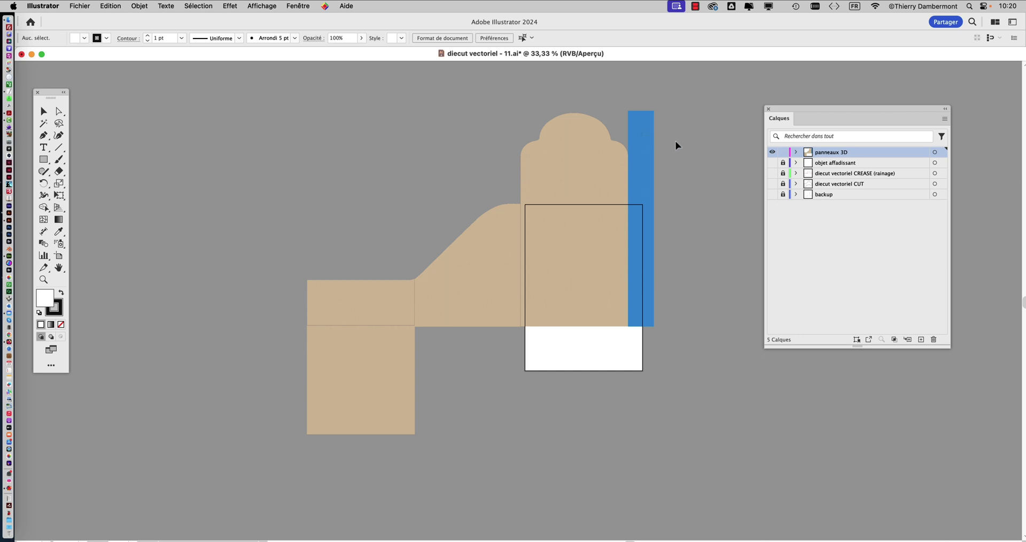
Expand the panneaux 3D layer, unlock its blue rectangle beside the back panel and delete it.
{"action": "left_click", "coordinate": [772, 153]}
{"action": "left_click", "coordinate": [772, 153]}
{"action": "left_click", "coordinate": [795, 153]}
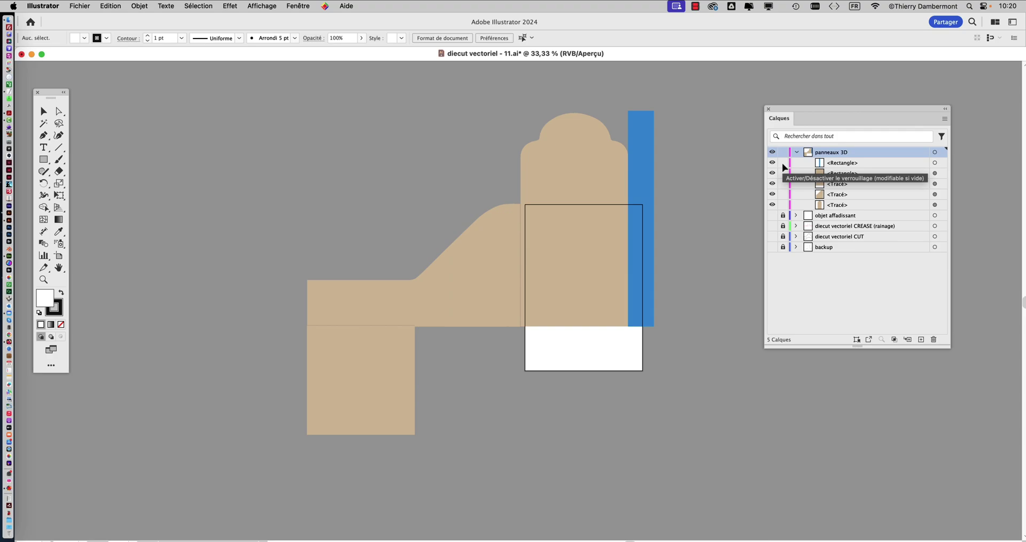
{"action": "left_click", "coordinate": [631, 128]}
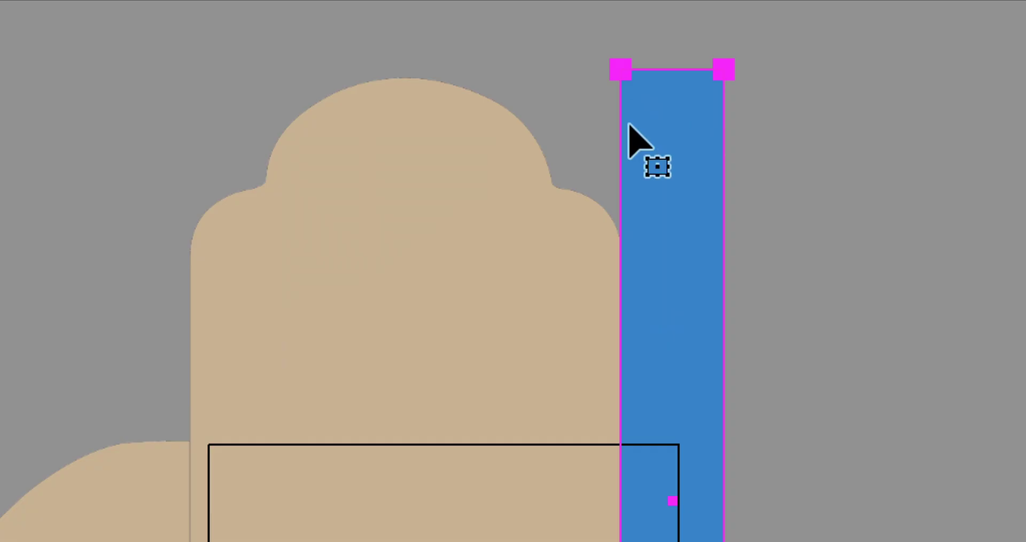
{"action": "key", "text": "Delete"}
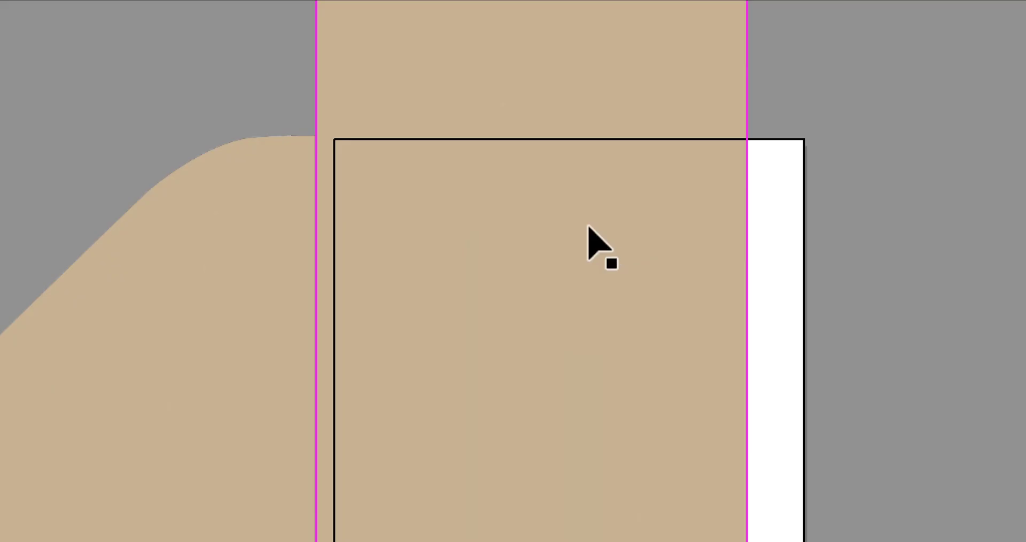
{"action": "left_click", "coordinate": [561, 183]}
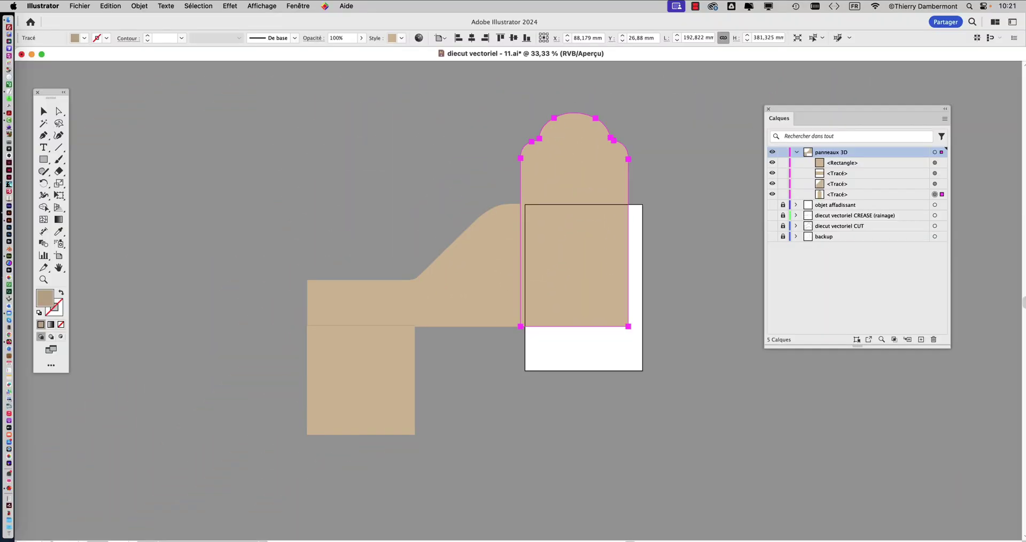
Save the document under the new name "diecut vectoriel - 12.ai" in Adobe Illustrator format, accepting the Illustrator 2020 options.
{"action": "left_click", "coordinate": [79, 5]}
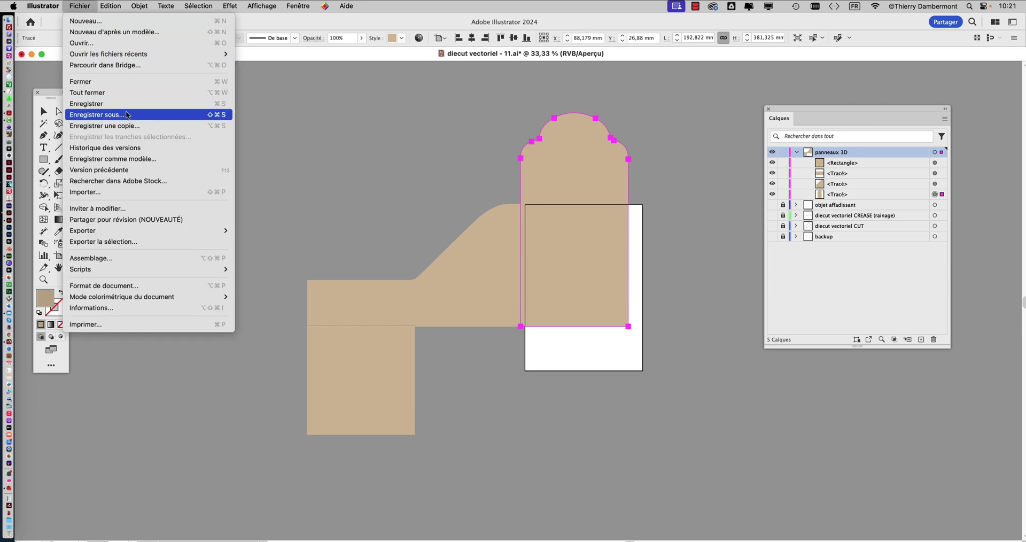
{"action": "left_click", "coordinate": [187, 118]}
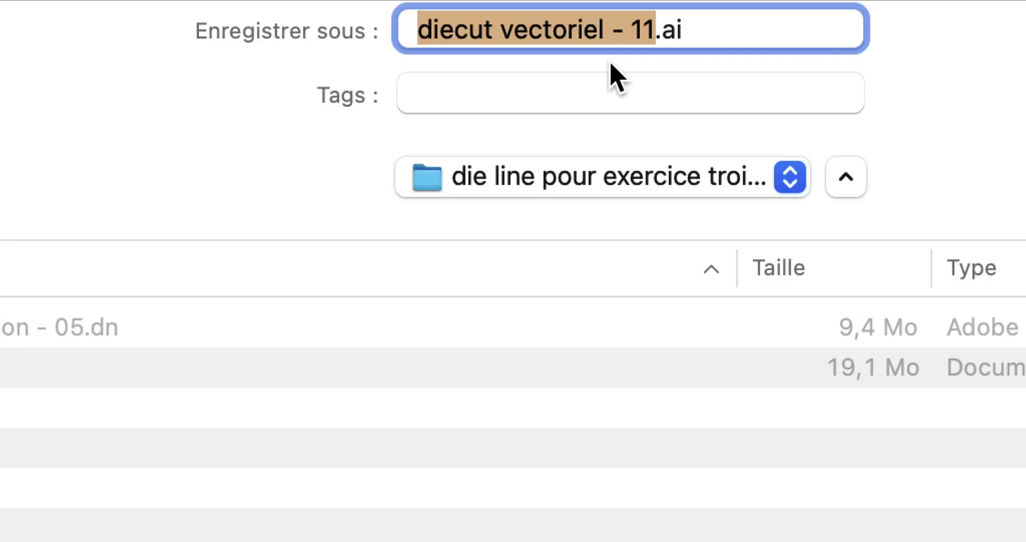
{"action": "left_click", "coordinate": [647, 42]}
{"action": "left_click_drag", "start_coordinate": [647, 43], "coordinate": [654, 43]}
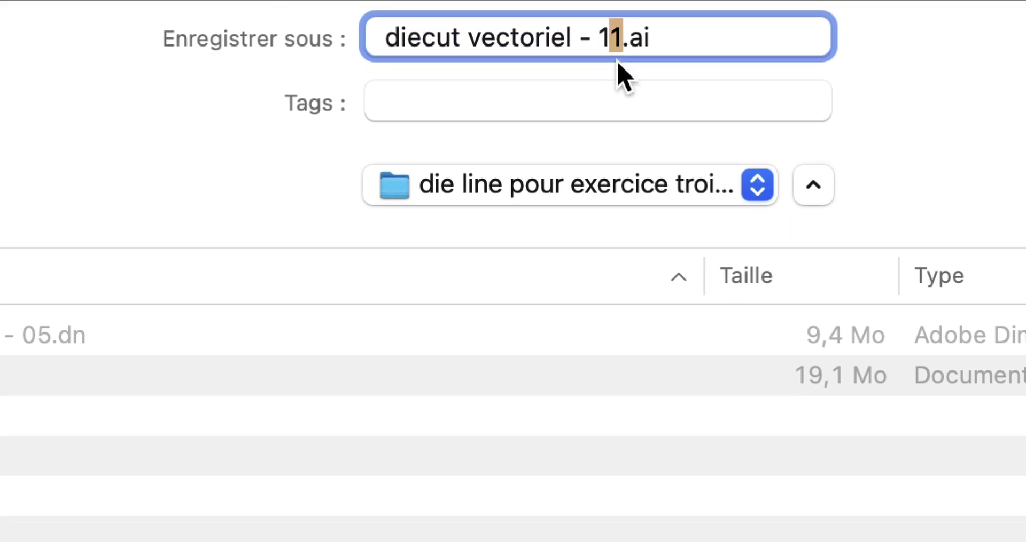
{"action": "type", "text": "2"}
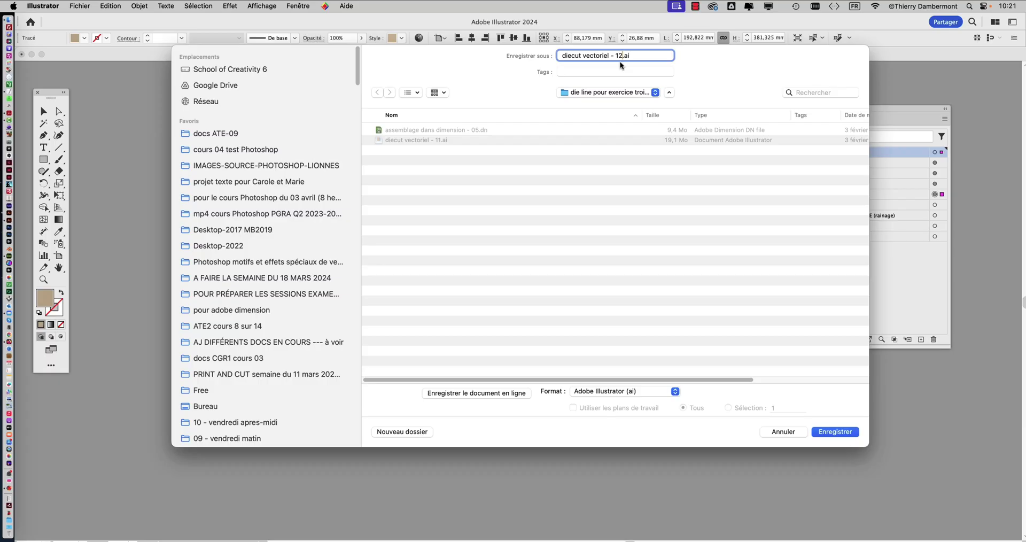
{"action": "left_click", "coordinate": [834, 431]}
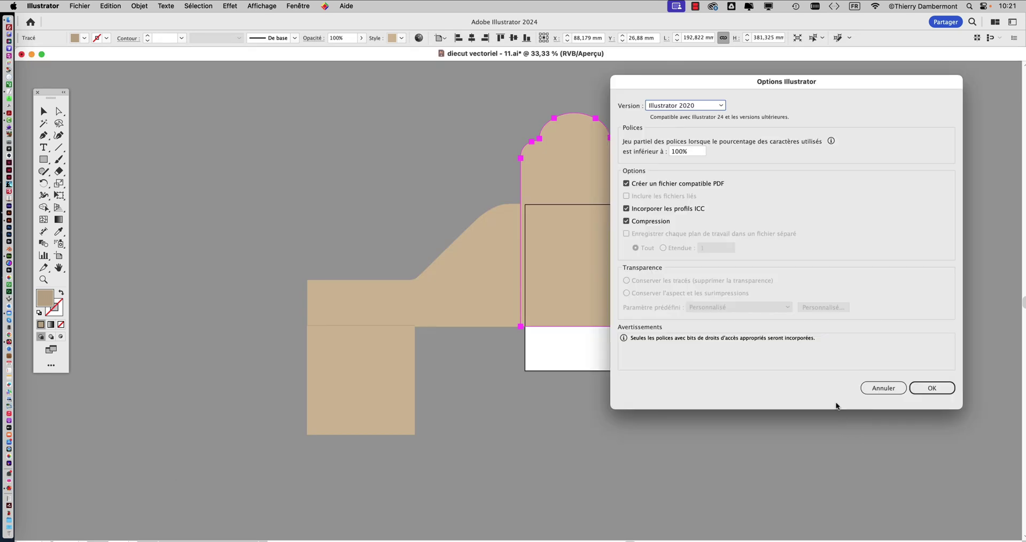
{"action": "left_click", "coordinate": [930, 390]}
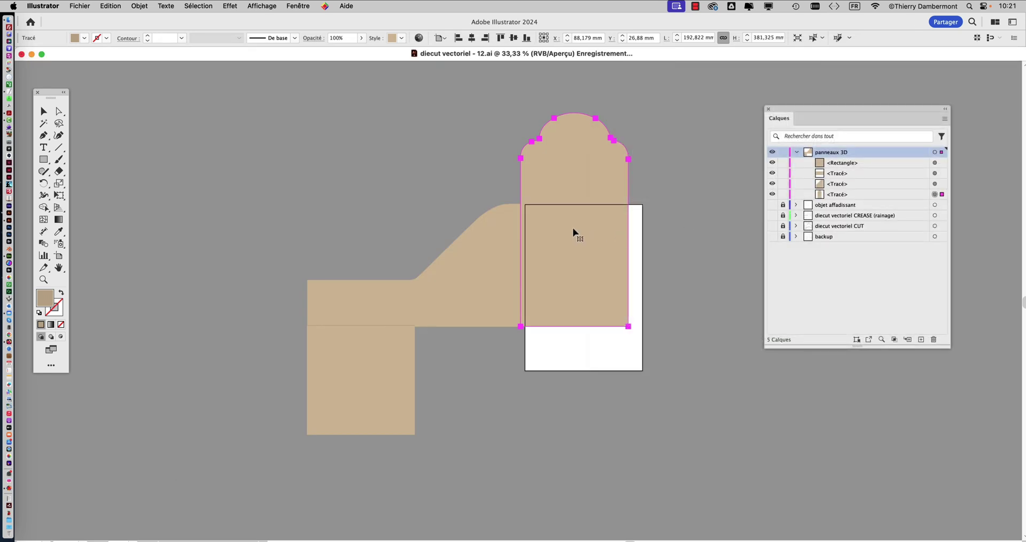
Deselect the back panel and collapse the panneaux 3D layer.
{"action": "left_click", "coordinate": [502, 137]}
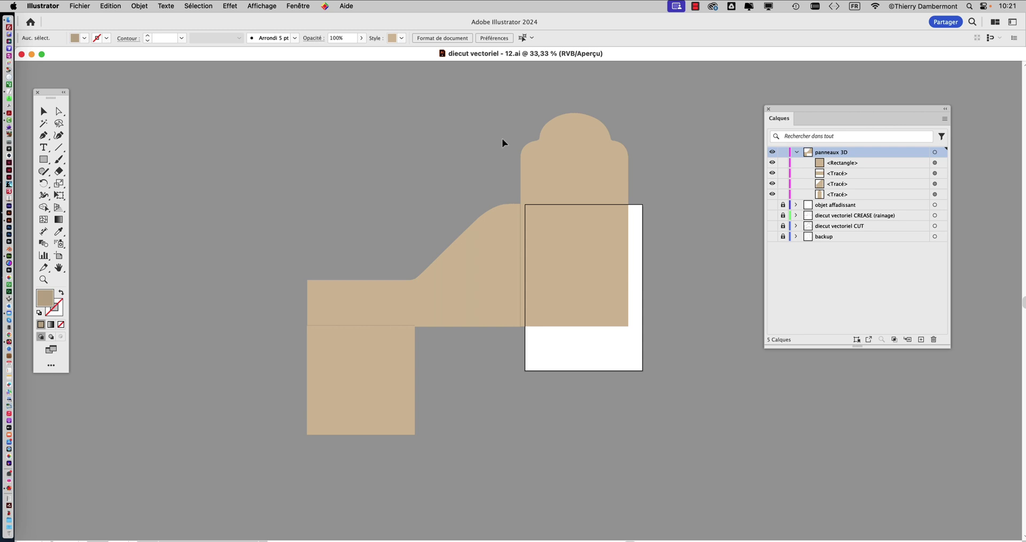
{"action": "left_click", "coordinate": [796, 153]}
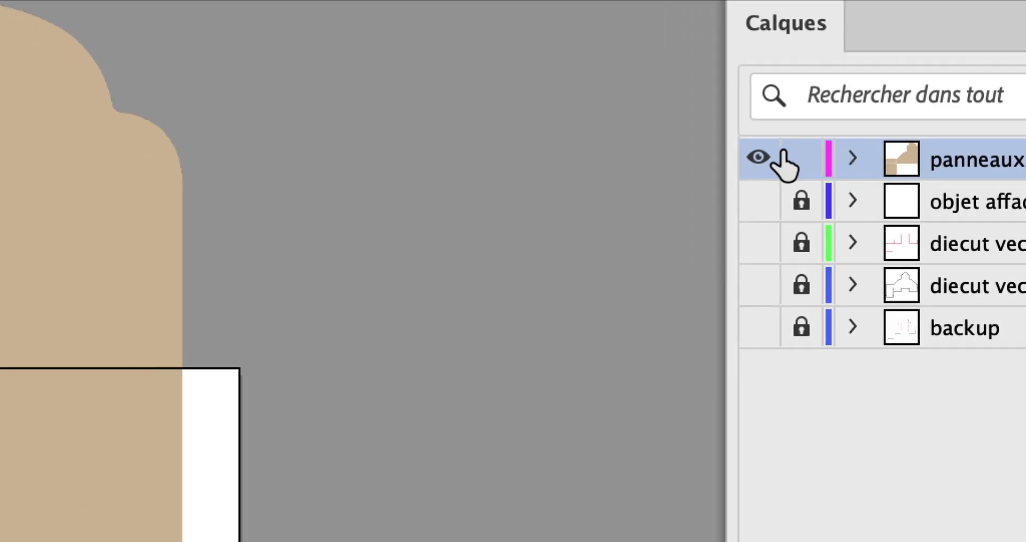
Hide the panneaux 3D layer, then show and select the backup layer.
{"action": "left_click", "coordinate": [772, 152]}
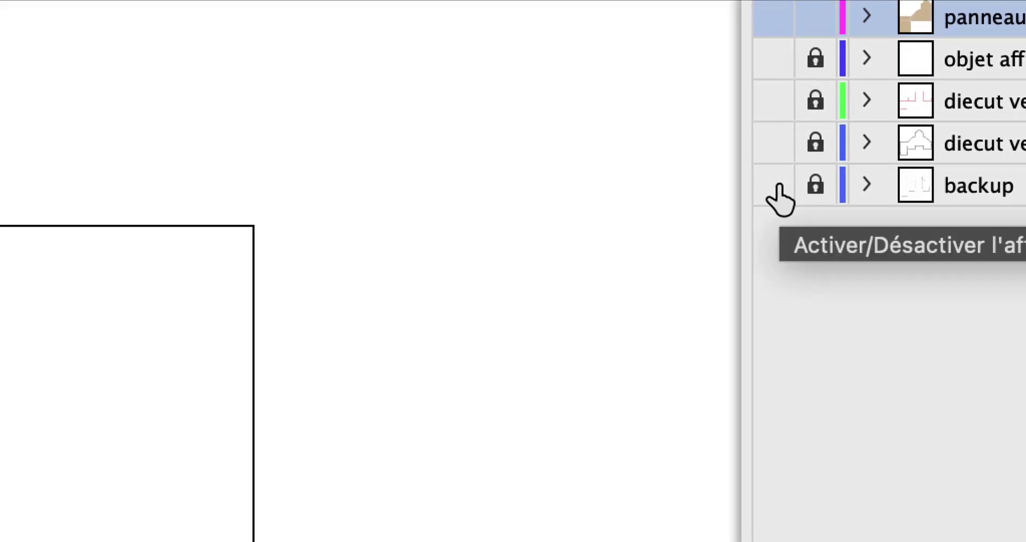
{"action": "left_click", "coordinate": [773, 195]}
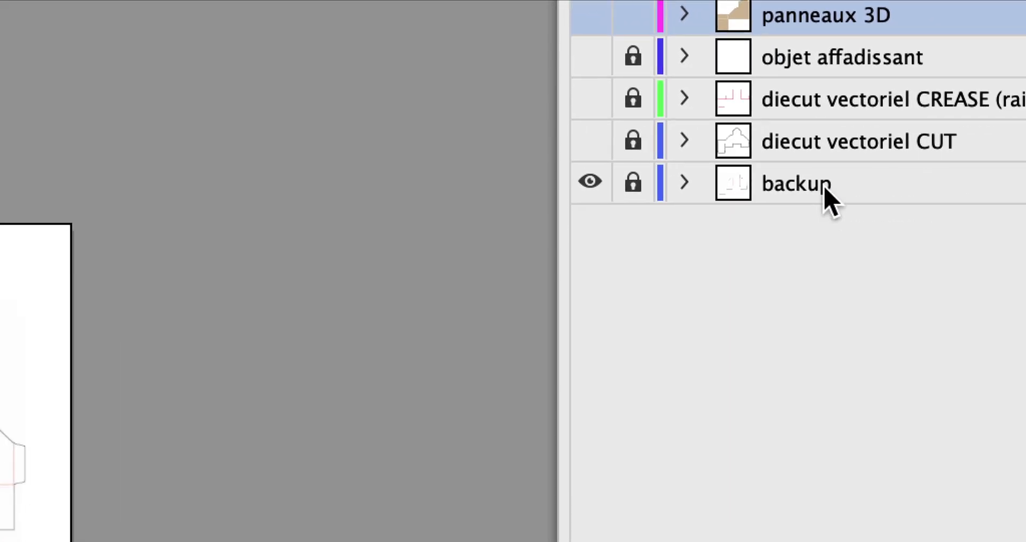
{"action": "left_click", "coordinate": [932, 256]}
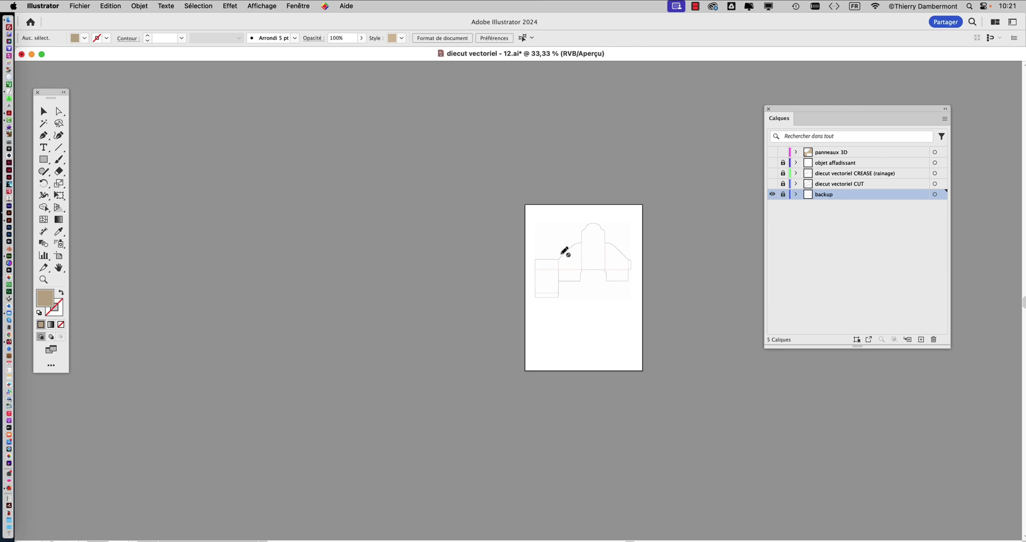
Examine the backup layer's scanned die-cut drawing up close, following its black cut outlines and red crease lines around the side panels and flaps.
{"action": "scroll", "coordinate": [602, 258], "scroll_direction": "up", "scroll_amount": 10}
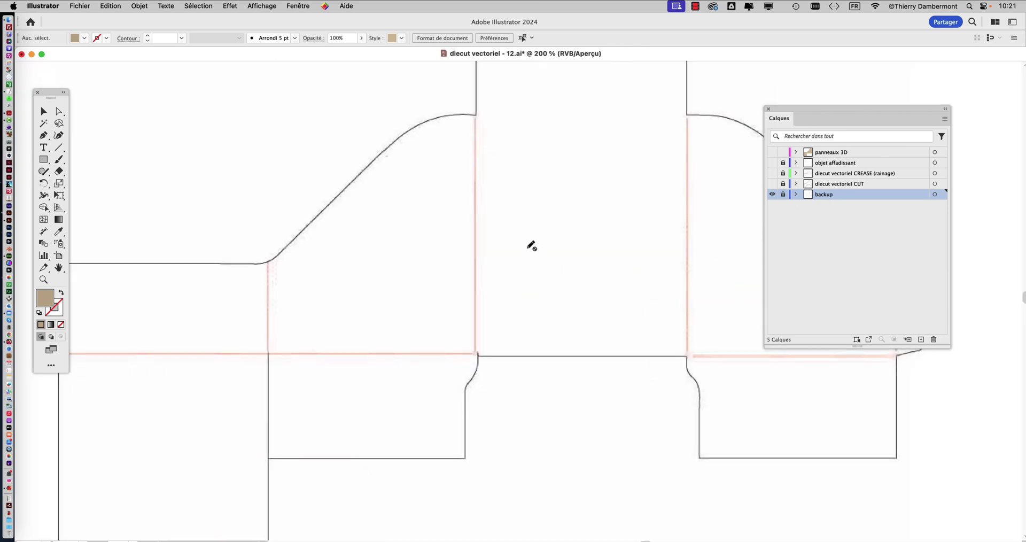
{"action": "scroll", "coordinate": [532, 246], "scroll_direction": "up", "scroll_amount": 8}
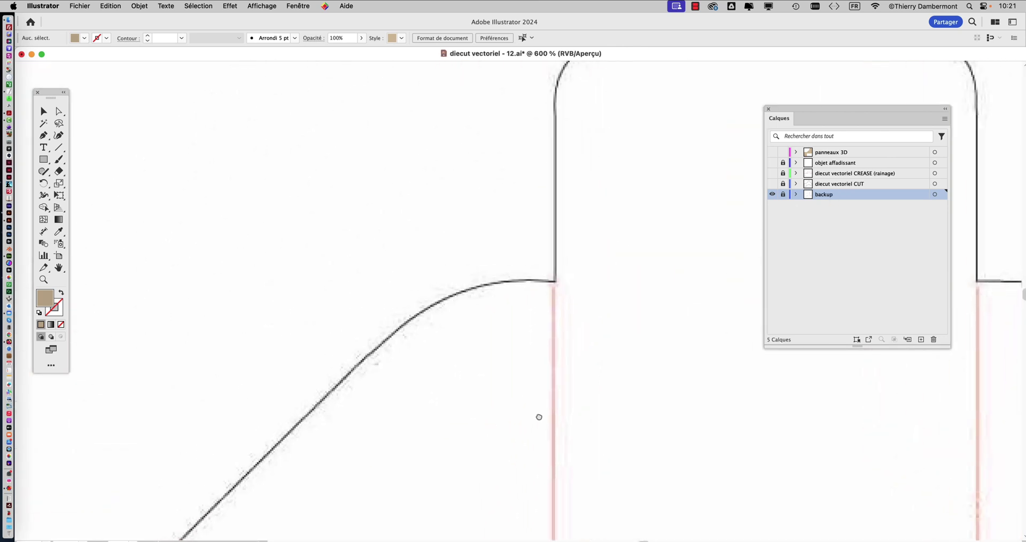
{"action": "scroll", "coordinate": [552, 280], "scroll_direction": "up", "scroll_amount": 5}
{"action": "scroll", "coordinate": [403, 323], "scroll_direction": "up", "scroll_amount": 6}
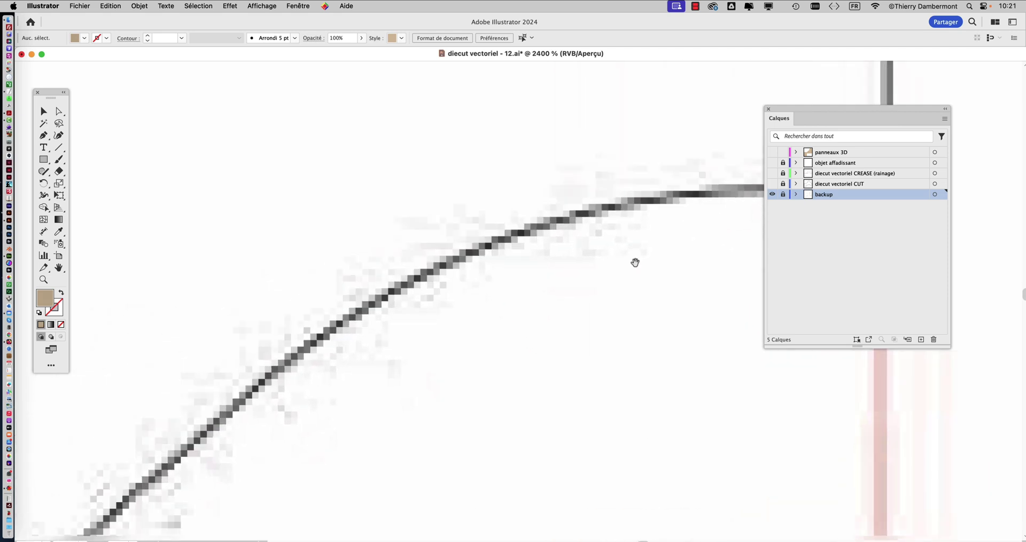
{"action": "scroll", "coordinate": [635, 263], "scroll_direction": "down", "scroll_amount": 5}
{"action": "scroll", "coordinate": [635, 262], "scroll_direction": "left", "scroll_amount": 5}
{"action": "scroll", "coordinate": [439, 274], "scroll_direction": "down", "scroll_amount": 5}
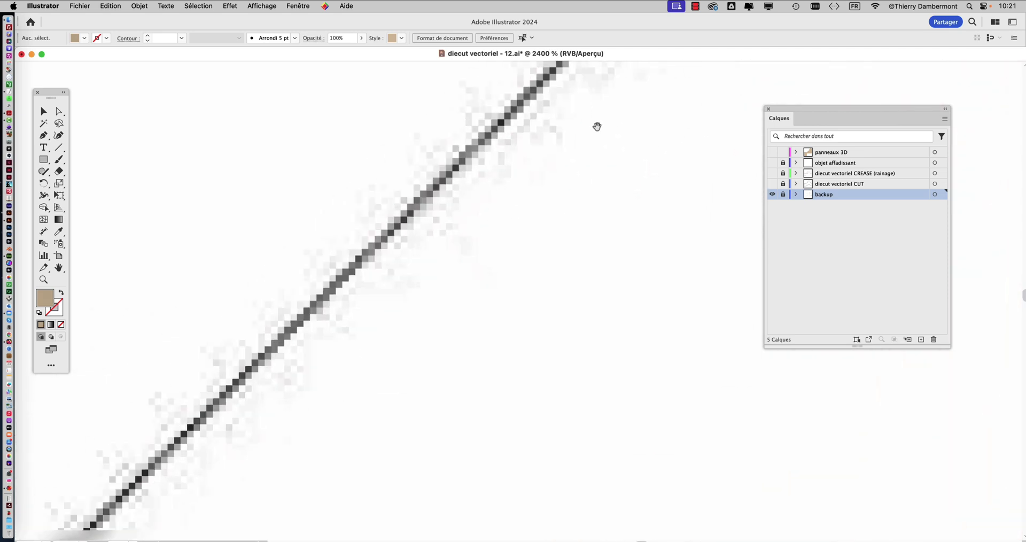
{"action": "scroll", "coordinate": [448, 269], "scroll_direction": "down", "scroll_amount": 6}
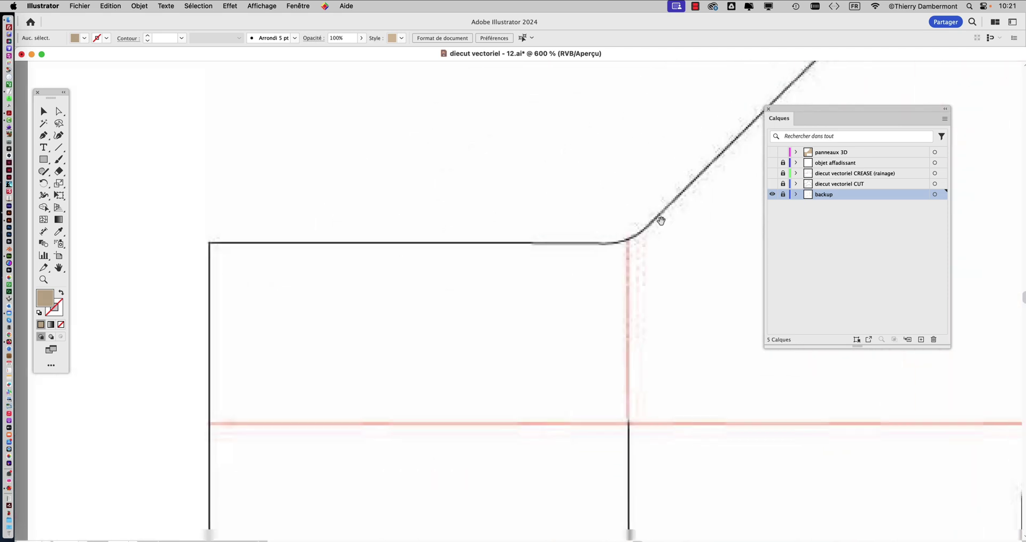
{"action": "scroll", "coordinate": [594, 273], "scroll_direction": "right", "scroll_amount": 15}
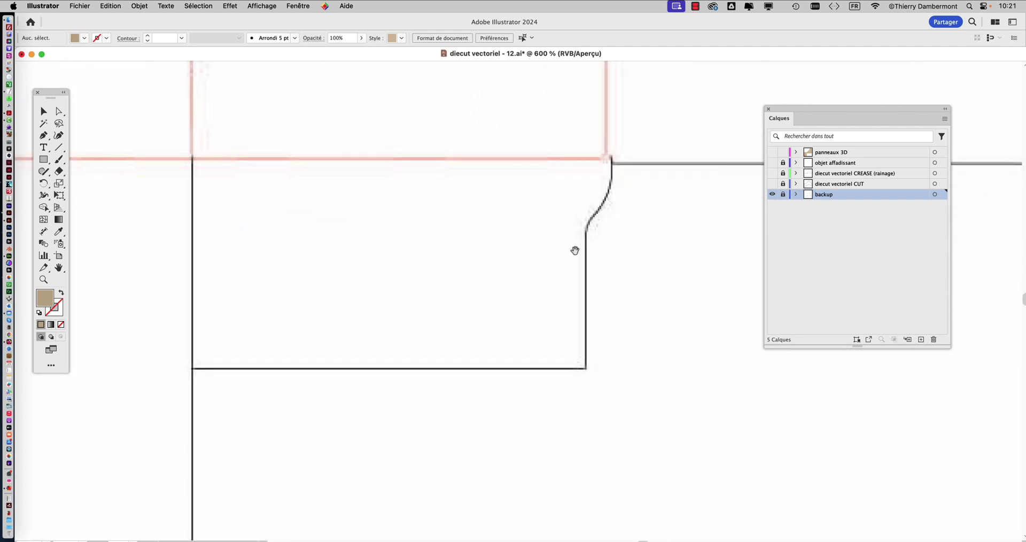
{"action": "scroll", "coordinate": [391, 298], "scroll_direction": "up", "scroll_amount": 6}
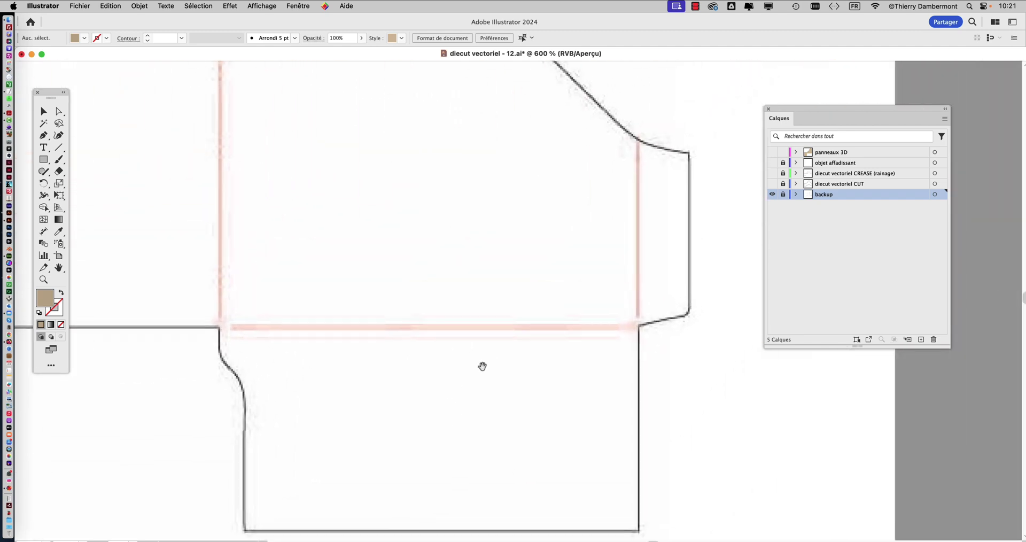
{"action": "scroll", "coordinate": [464, 234], "scroll_direction": "left", "scroll_amount": 5}
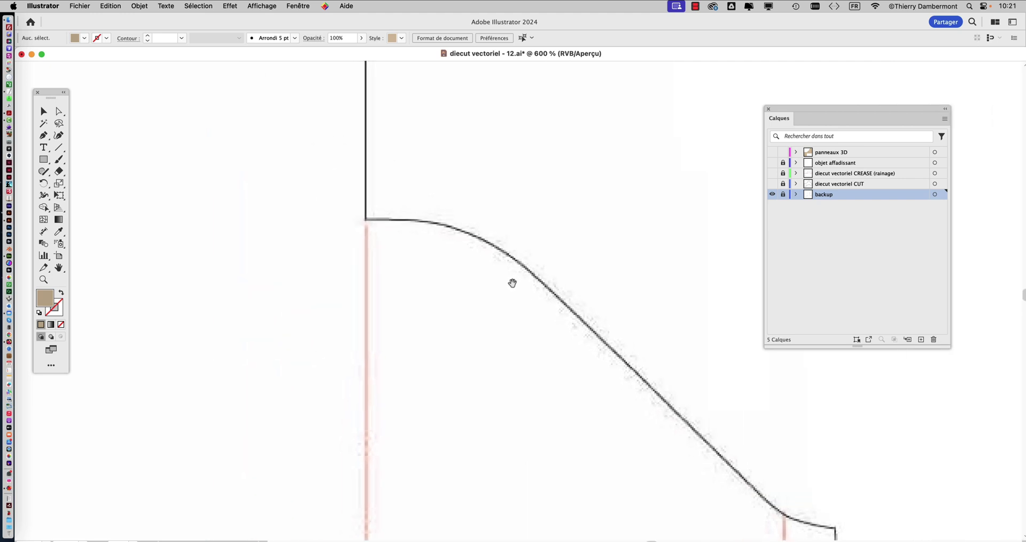
{"action": "scroll", "coordinate": [555, 279], "scroll_direction": "down", "scroll_amount": 3}
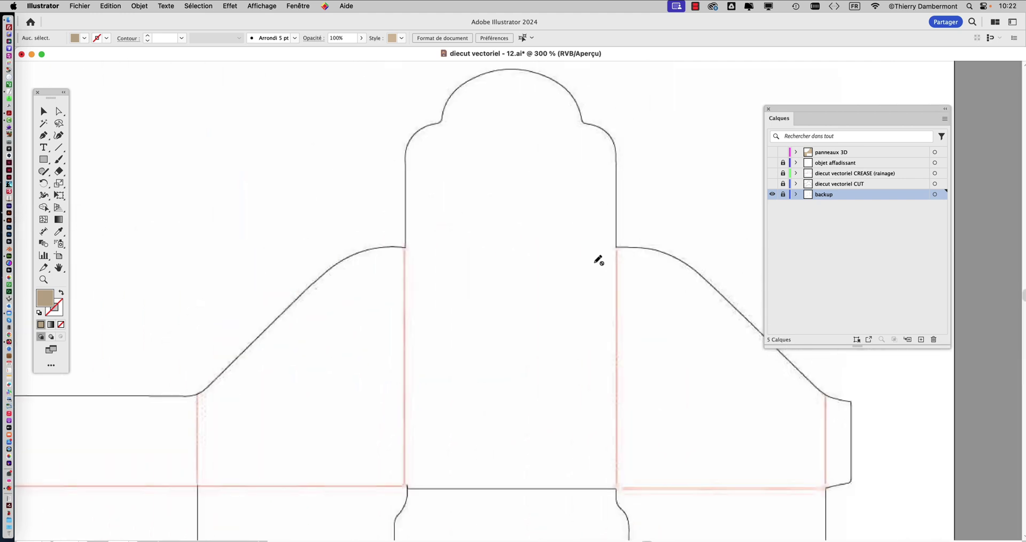
{"action": "scroll", "coordinate": [598, 260], "scroll_direction": "down", "scroll_amount": 1}
{"action": "left_click_drag", "start_coordinate": [513, 280], "coordinate": [470, 211]}
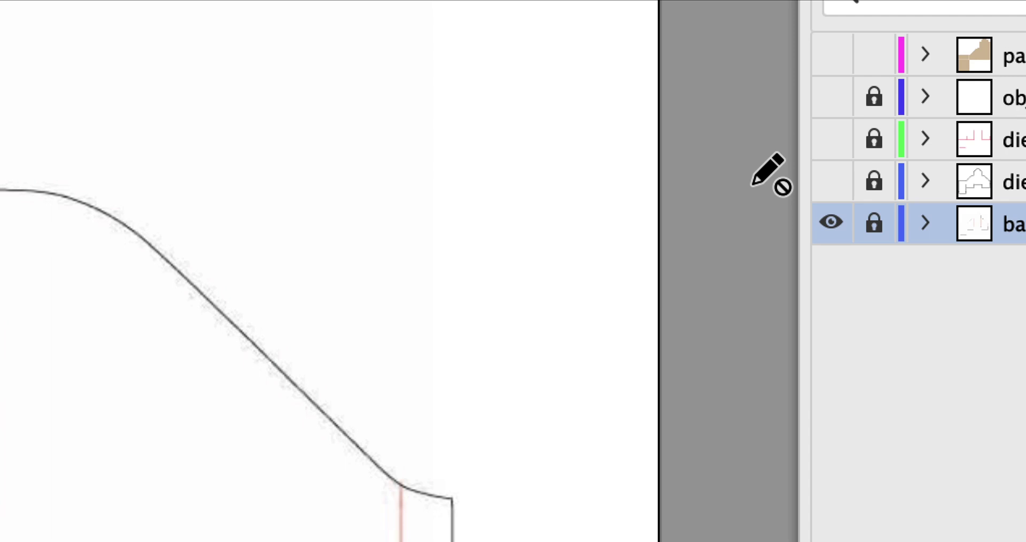
Hide the backup layer, show the panneaux 3D layer again and make it the active layer.
{"action": "left_click", "coordinate": [831, 221]}
{"action": "left_click", "coordinate": [831, 54]}
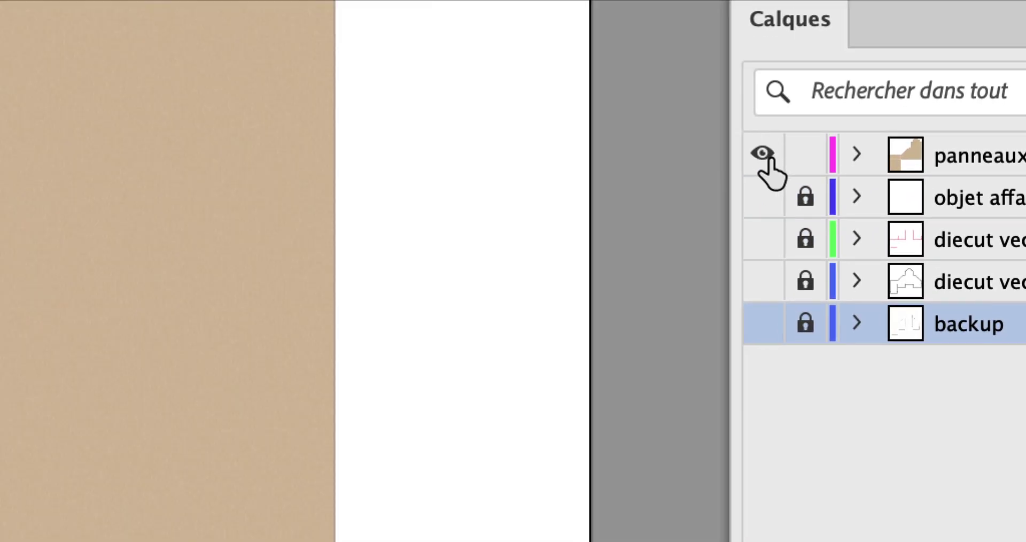
{"action": "left_click", "coordinate": [975, 157]}
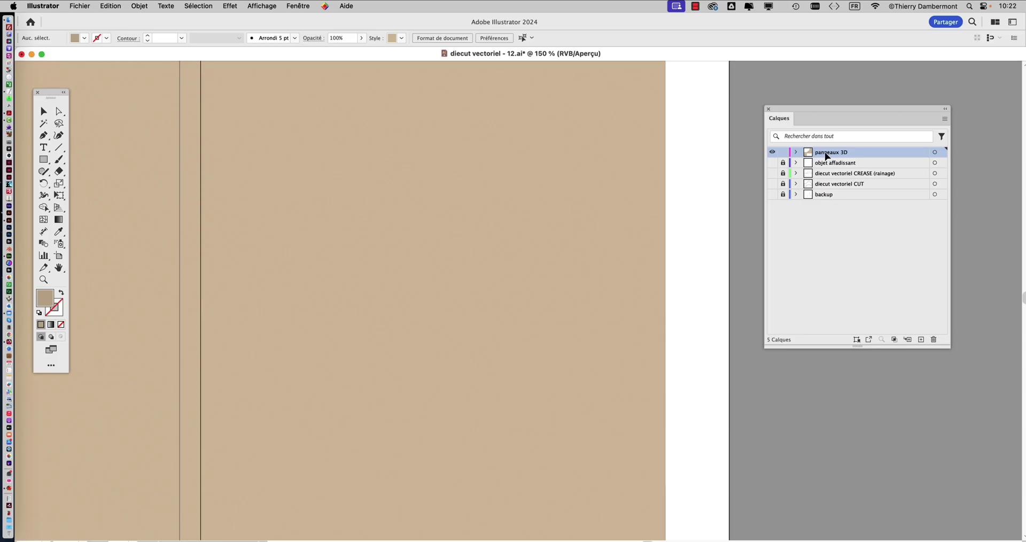
Rotate the tall rounded back panel freely in 3D with its on-canvas rotation control so that it leans diagonally.
{"action": "scroll", "coordinate": [539, 254], "scroll_direction": "down", "scroll_amount": 5}
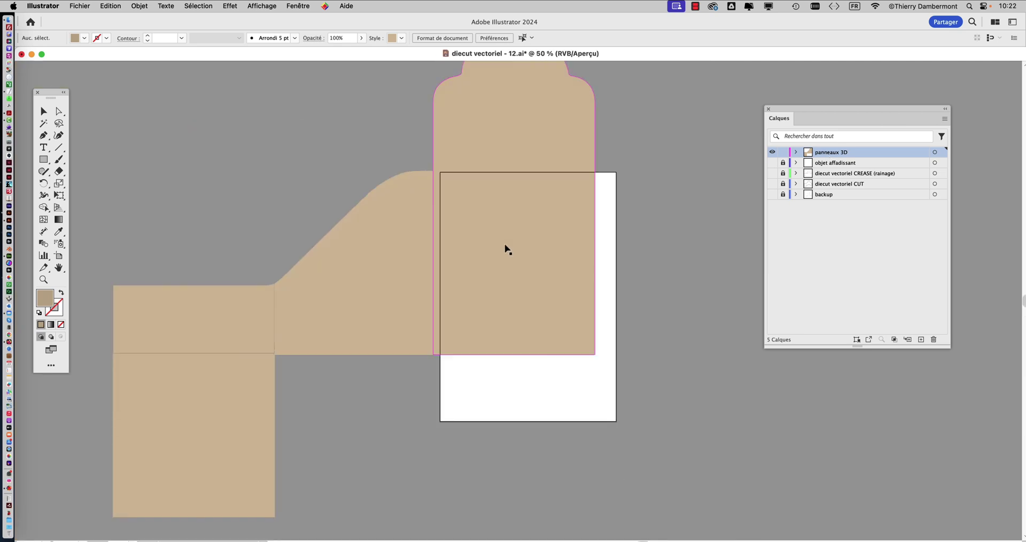
{"action": "scroll", "coordinate": [506, 249], "scroll_direction": "up", "scroll_amount": 2}
{"action": "scroll", "coordinate": [467, 208], "scroll_direction": "up", "scroll_amount": 1}
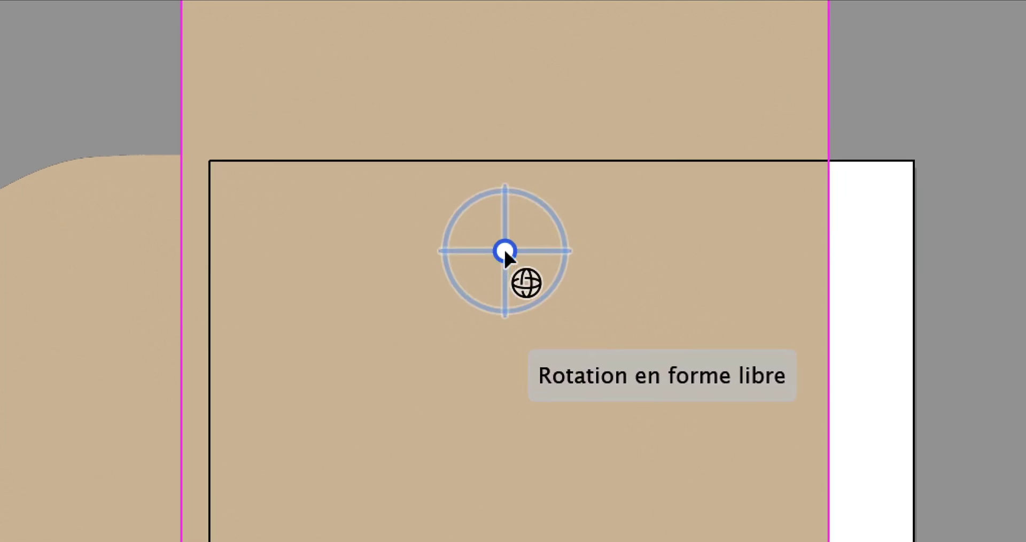
{"action": "mouse_move", "coordinate": [504, 247]}
{"action": "left_mouse_down"}
{"action": "mouse_move", "coordinate": [512, 268]}
{"action": "mouse_move", "coordinate": [508, 239]}
{"action": "mouse_move", "coordinate": [495, 240]}
{"action": "left_mouse_up"}
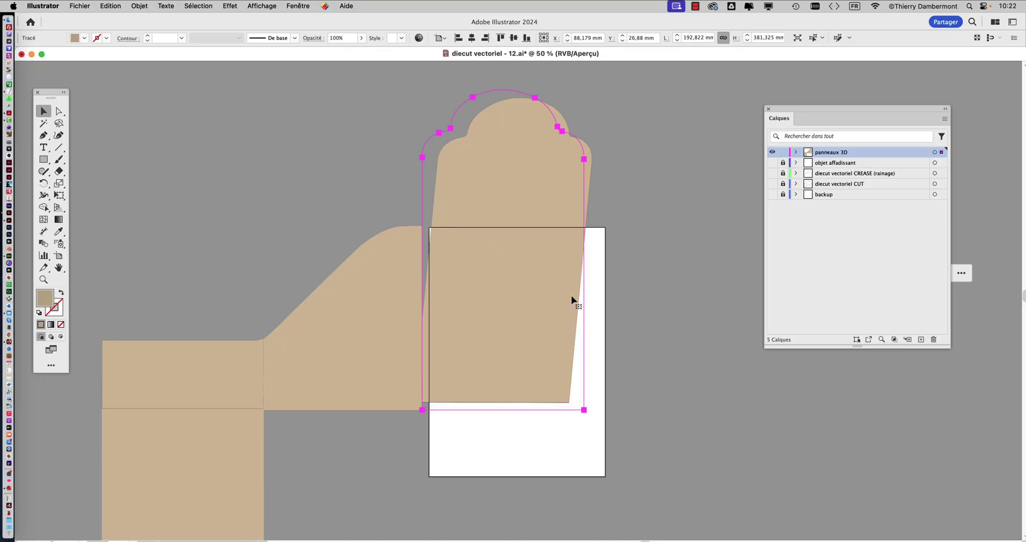
{"action": "mouse_move", "coordinate": [509, 267]}
{"action": "left_click_drag", "start_coordinate": [503, 250], "coordinate": [539, 286]}
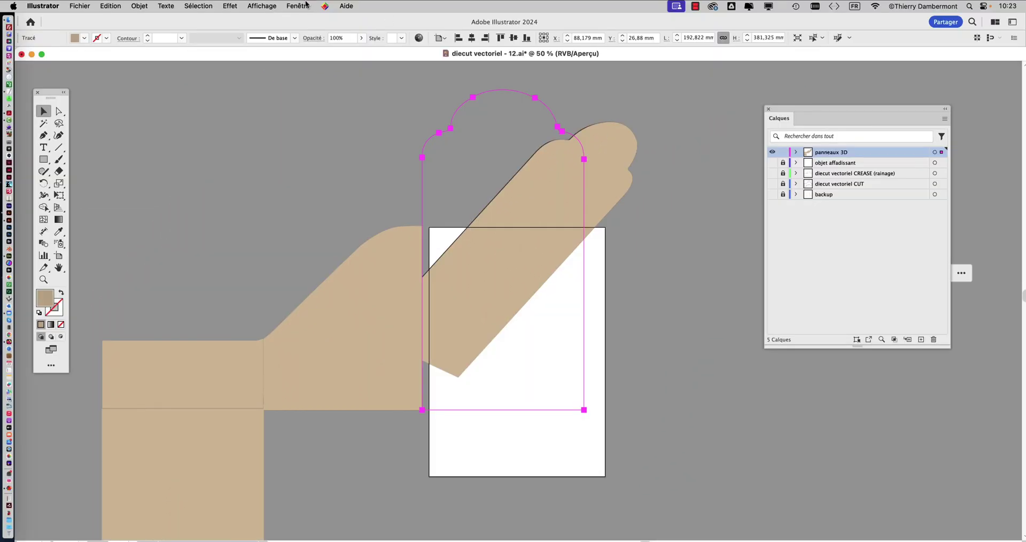
Display the Aspect panel for the rotated back panel and place it over the Calques panel.
{"action": "left_click", "coordinate": [306, 4]}
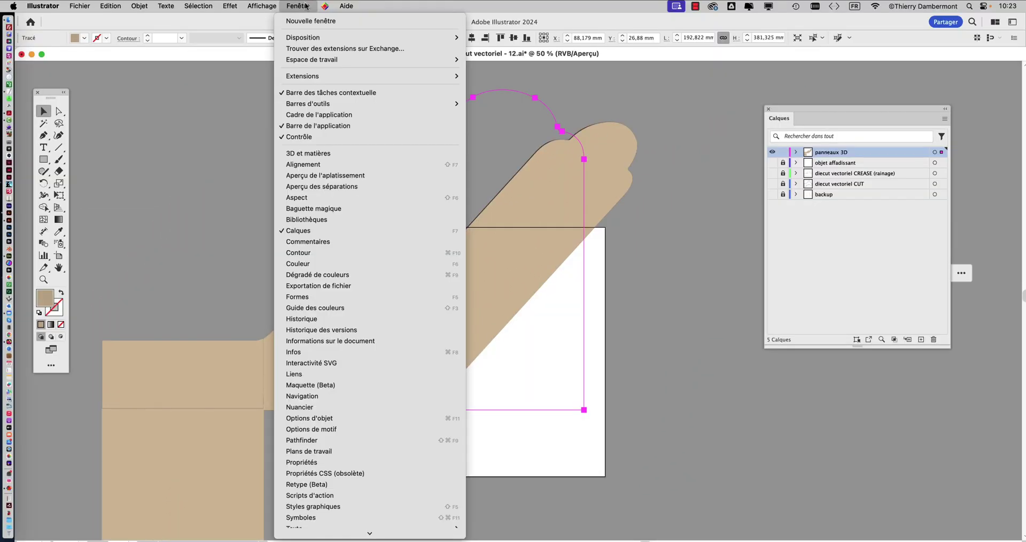
{"action": "left_click", "coordinate": [369, 201]}
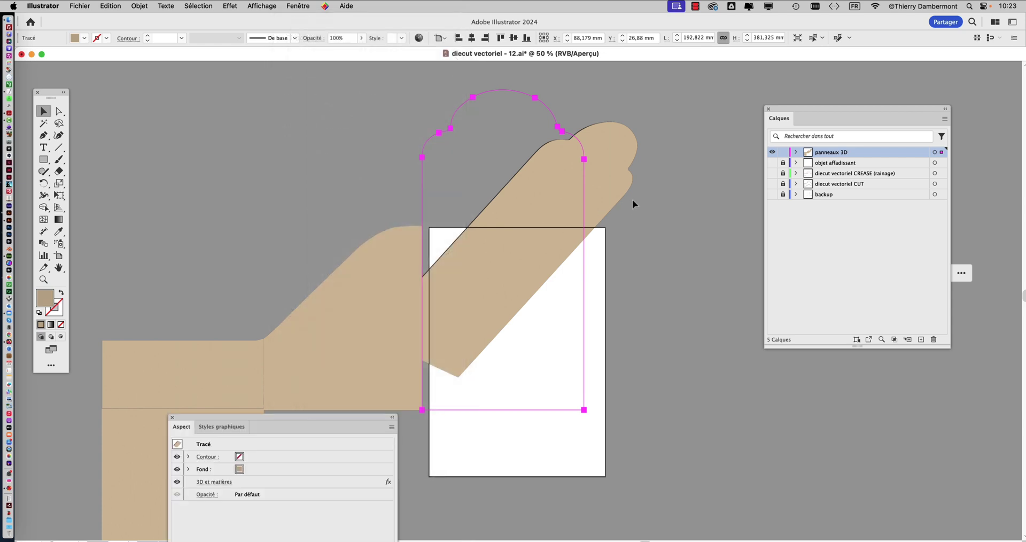
{"action": "left_click_drag", "start_coordinate": [327, 416], "coordinate": [805, 63]}
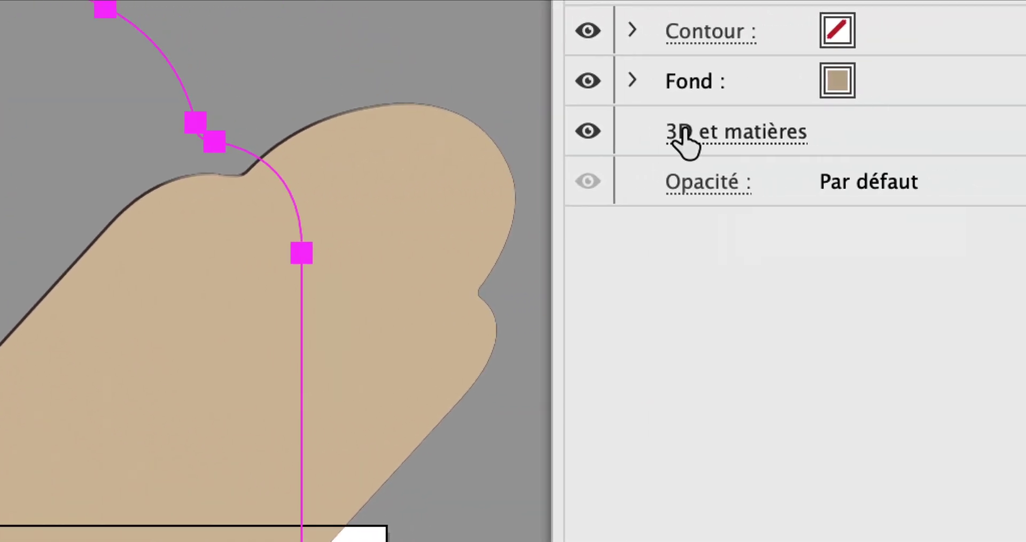
Toggle the back panel's 3D et matières effect to compare it with the flat shape, leave the effect hidden, and shift the Aspect panel aside.
{"action": "left_click", "coordinate": [592, 131]}
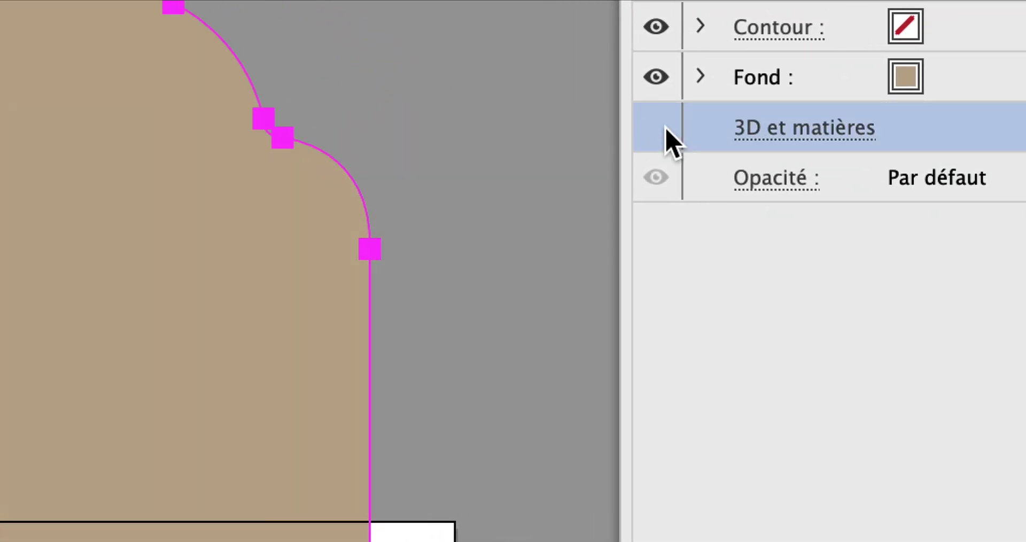
{"action": "left_click", "coordinate": [665, 127]}
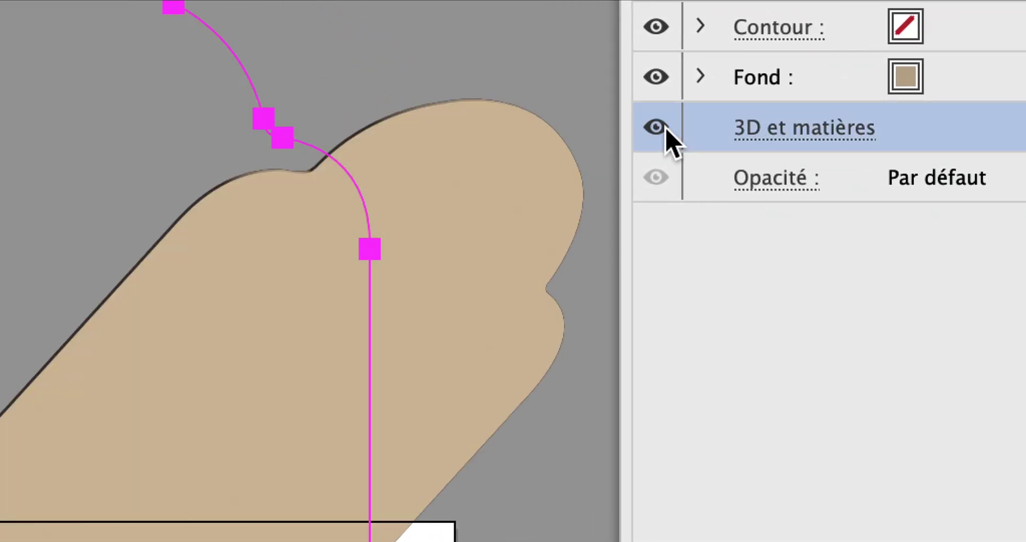
{"action": "left_click", "coordinate": [665, 128]}
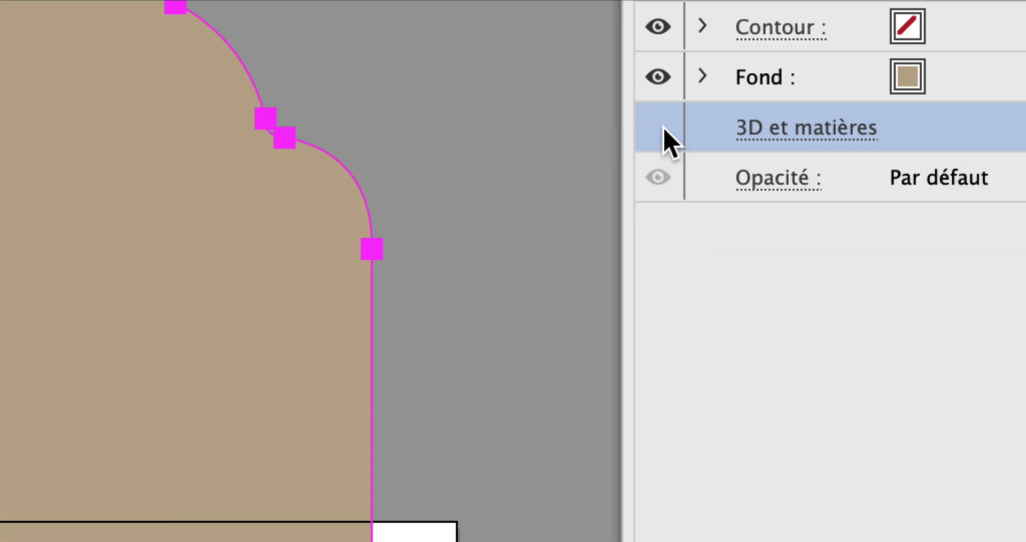
{"action": "left_click", "coordinate": [664, 129]}
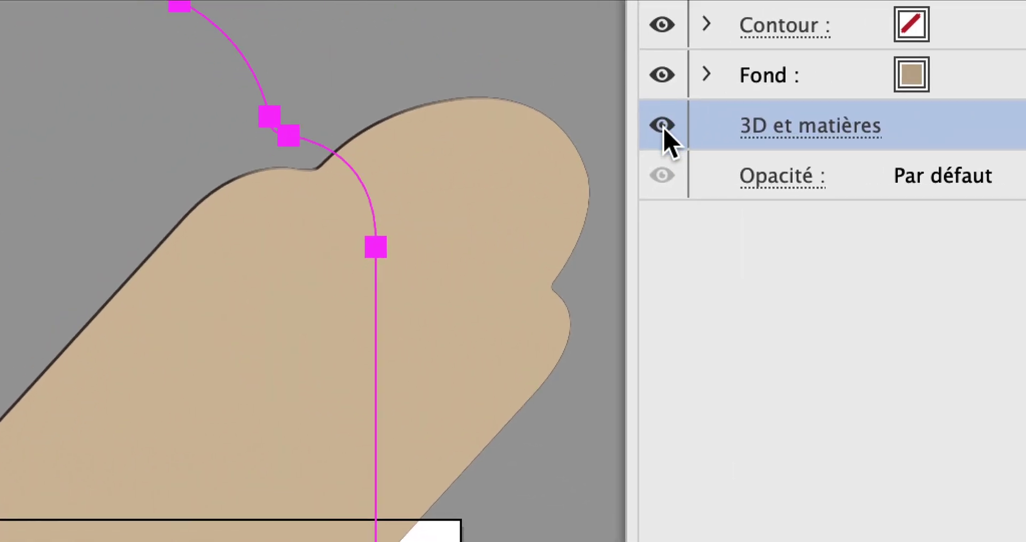
{"action": "left_click", "coordinate": [630, 129]}
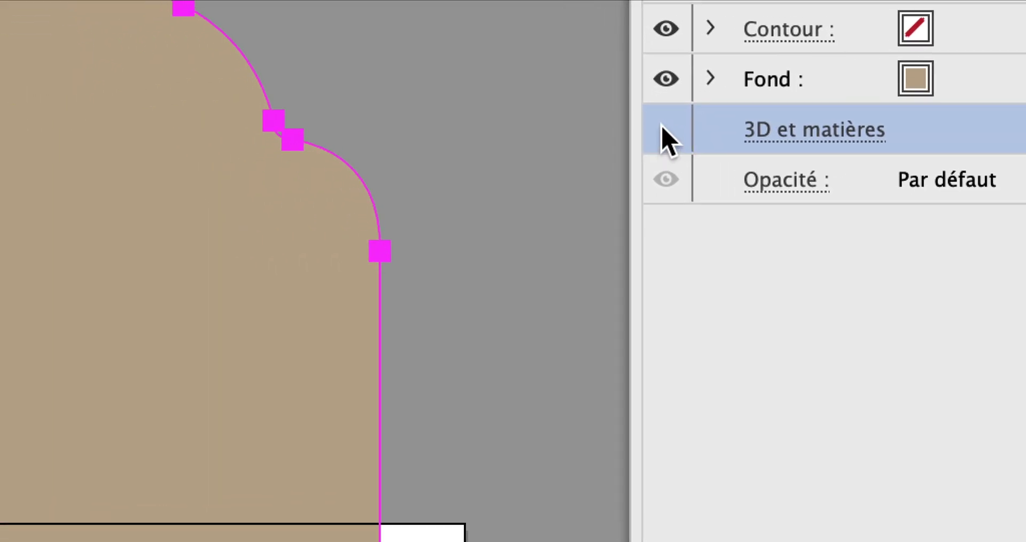
{"action": "left_click", "coordinate": [663, 129]}
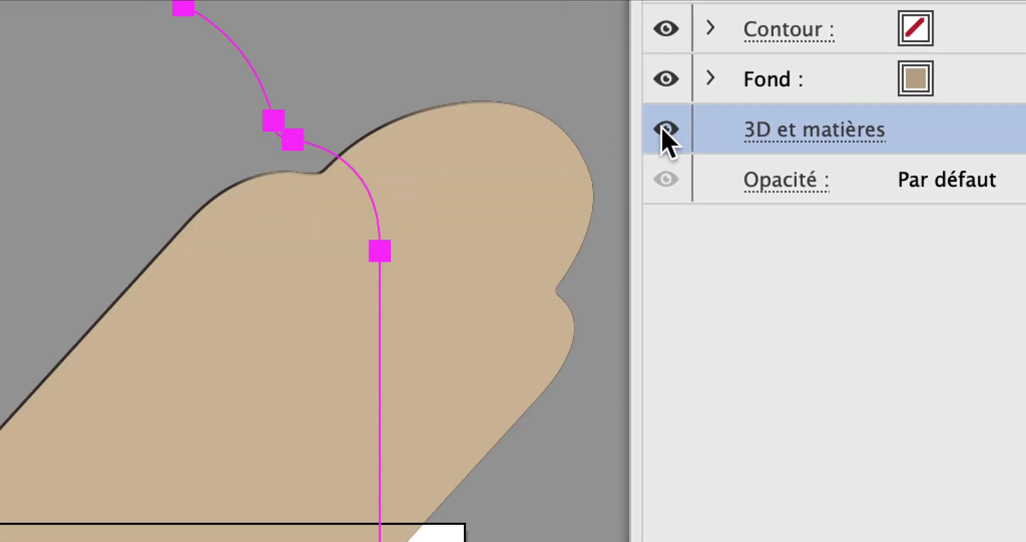
{"action": "left_click", "coordinate": [664, 129]}
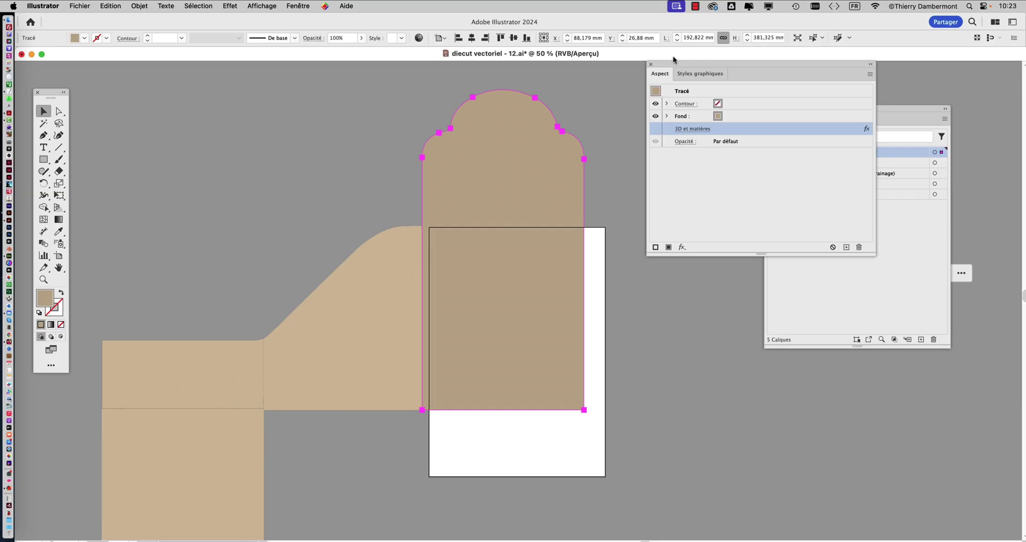
{"action": "left_click_drag", "start_coordinate": [665, 70], "coordinate": [740, 74]}
Display the Exportation de fichier panel and move it clear of the back panel.
{"action": "scroll", "coordinate": [516, 158], "scroll_direction": "up", "scroll_amount": 3}
{"action": "scroll", "coordinate": [516, 158], "scroll_direction": "right", "scroll_amount": 2}
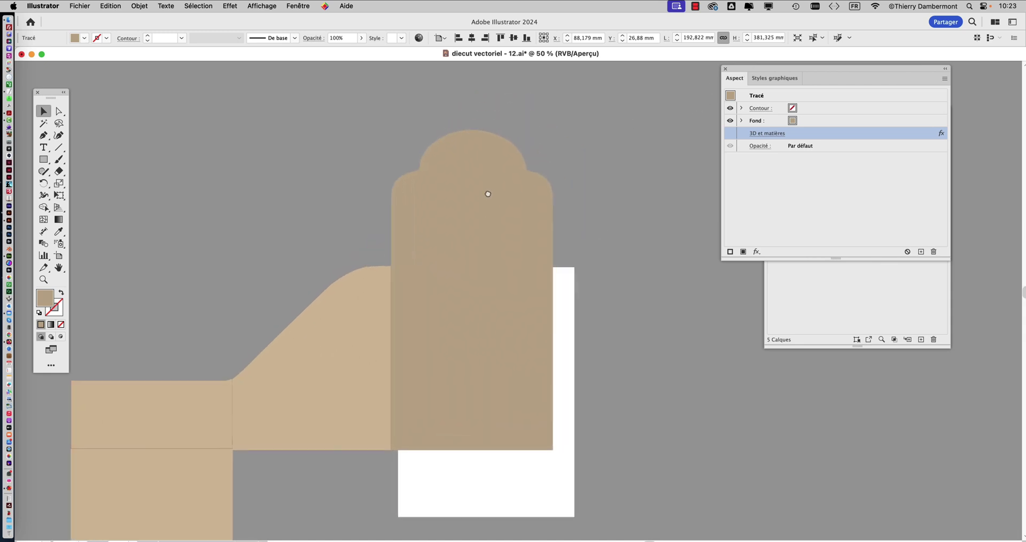
{"action": "left_click", "coordinate": [298, 5]}
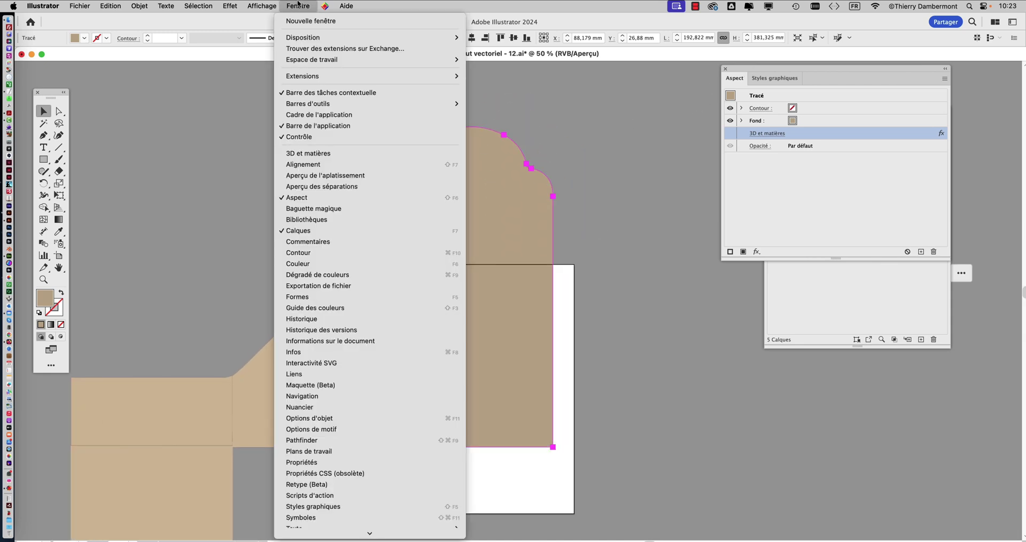
{"action": "scroll", "coordinate": [319, 210], "scroll_direction": "down", "scroll_amount": 3}
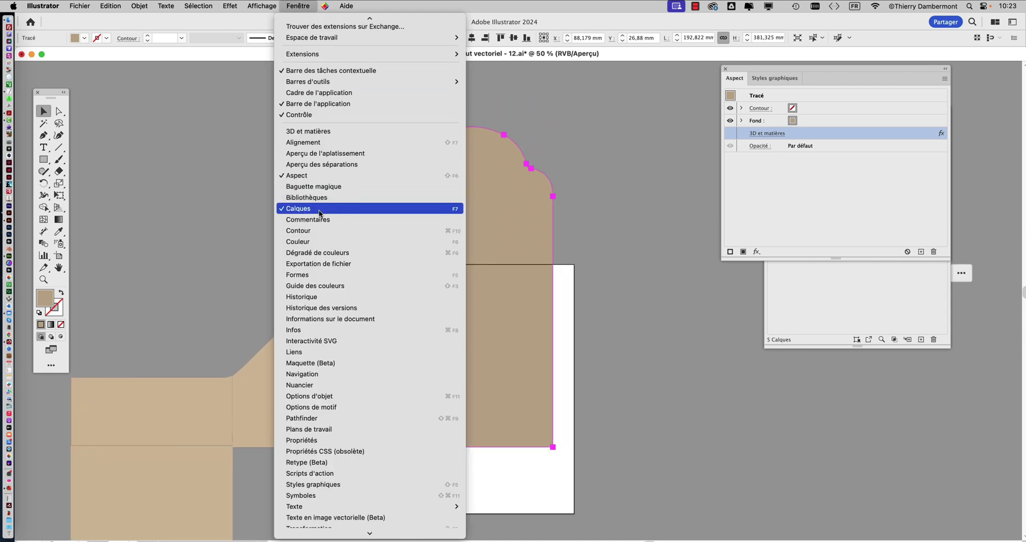
{"action": "scroll", "coordinate": [318, 210], "scroll_direction": "down", "scroll_amount": 5}
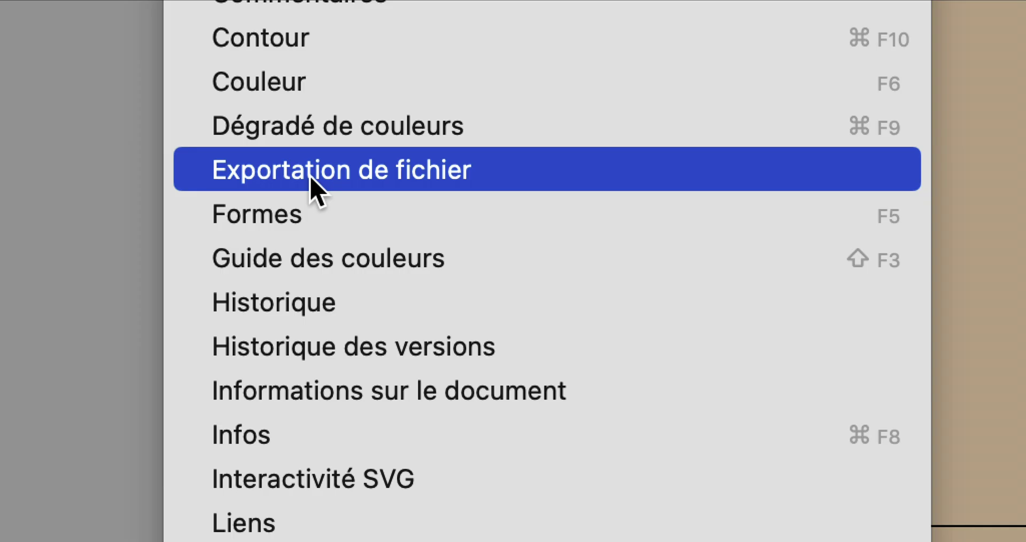
{"action": "left_click", "coordinate": [311, 179]}
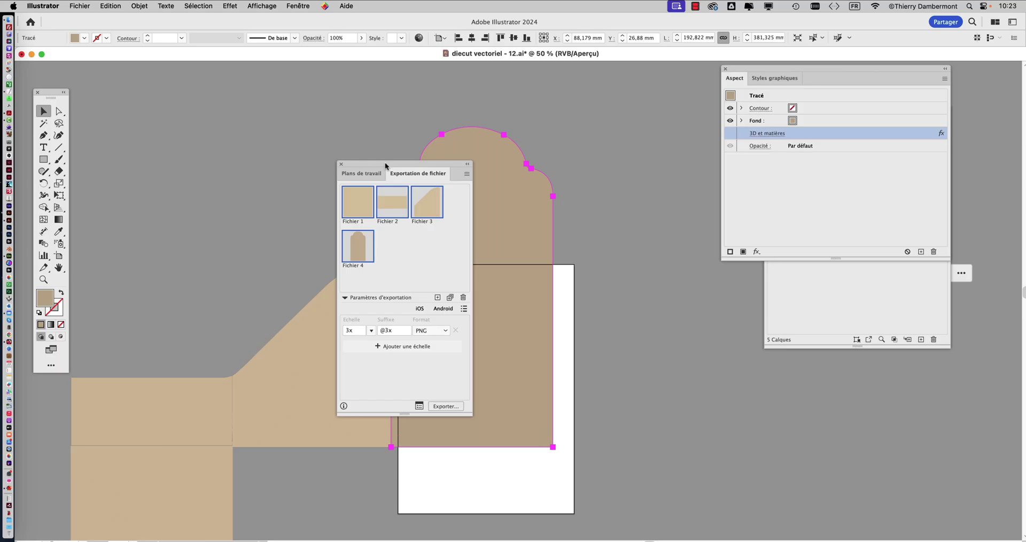
{"action": "left_click_drag", "start_coordinate": [384, 161], "coordinate": [225, 94]}
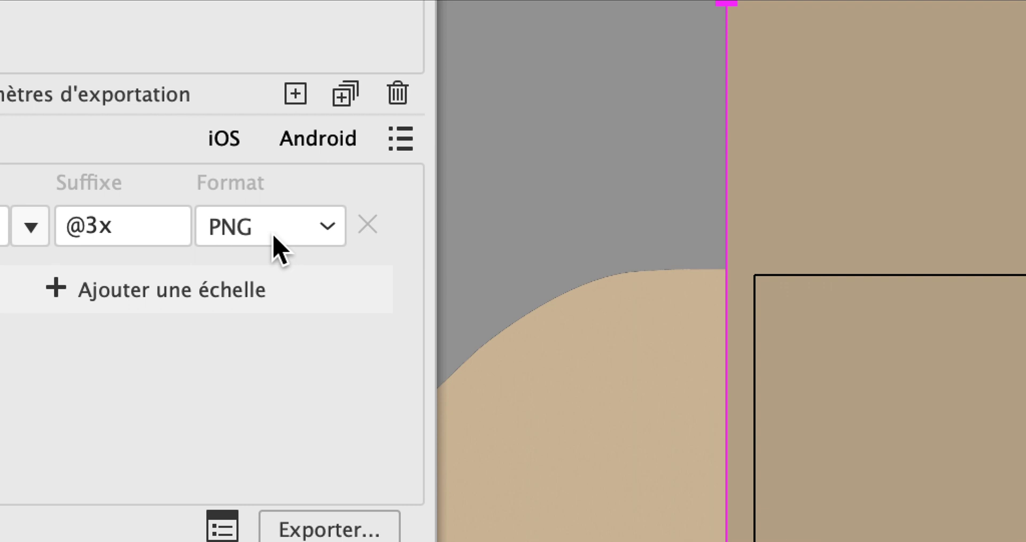
Compare the asset export formats offered with the back panel's 3D et matières effect hidden and shown, keeping PNG as the format.
{"action": "left_click", "coordinate": [275, 236]}
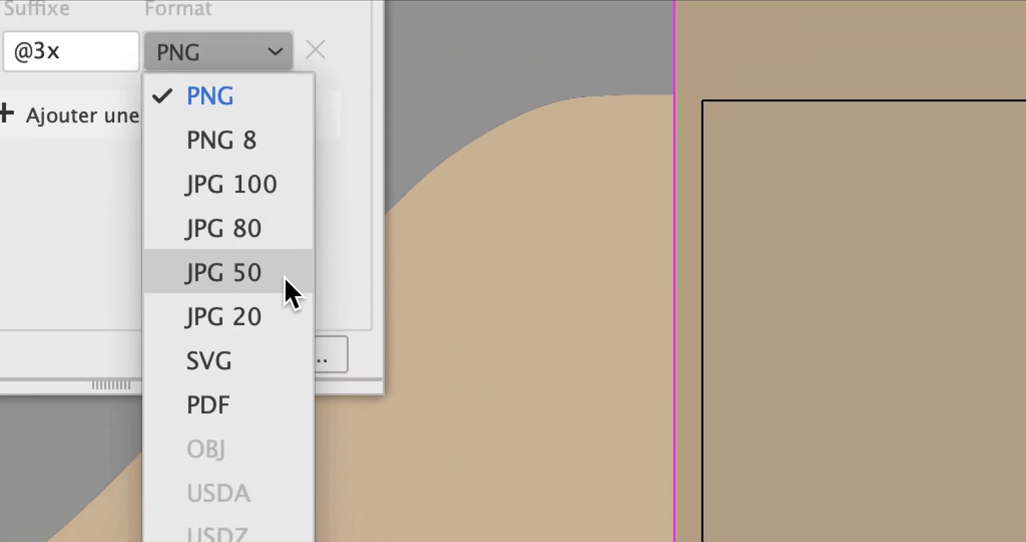
{"action": "left_click", "coordinate": [346, 315]}
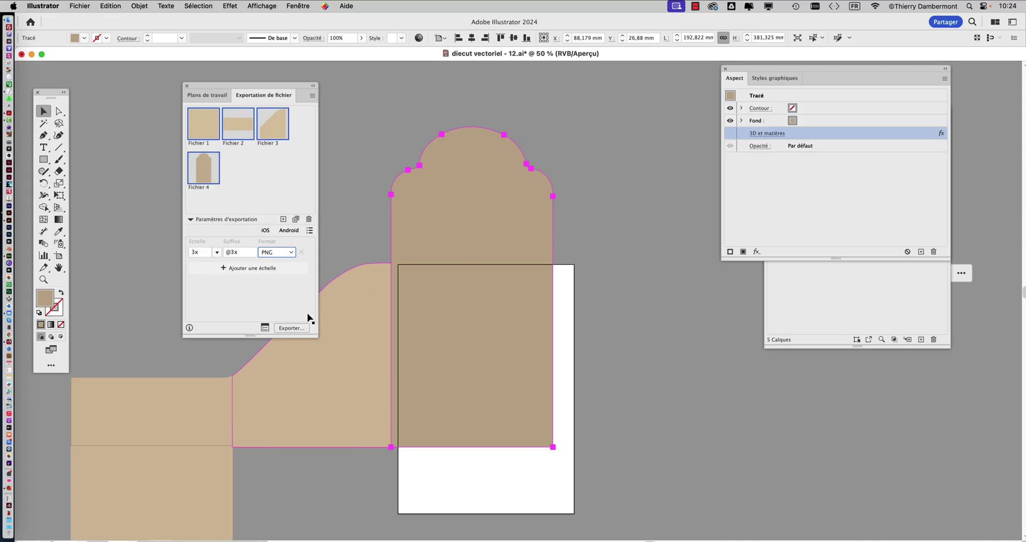
{"action": "left_click", "coordinate": [729, 136]}
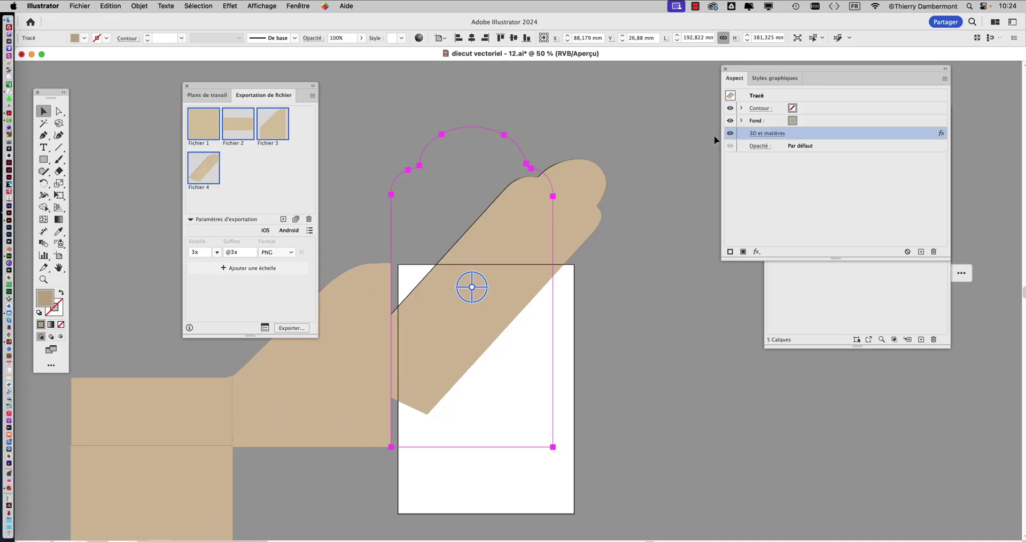
{"action": "left_click", "coordinate": [285, 255]}
{"action": "left_click", "coordinate": [284, 251]}
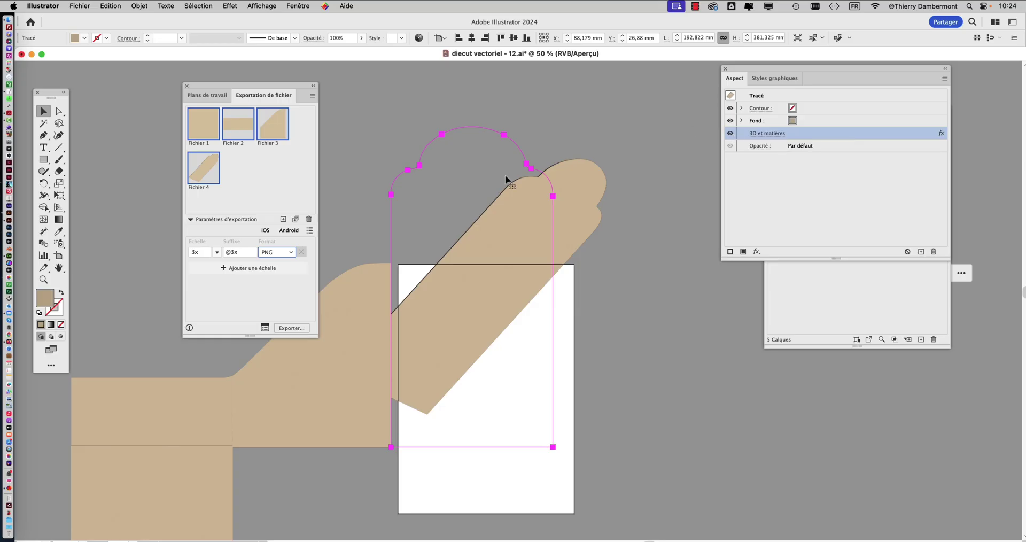
{"action": "left_click", "coordinate": [291, 254]}
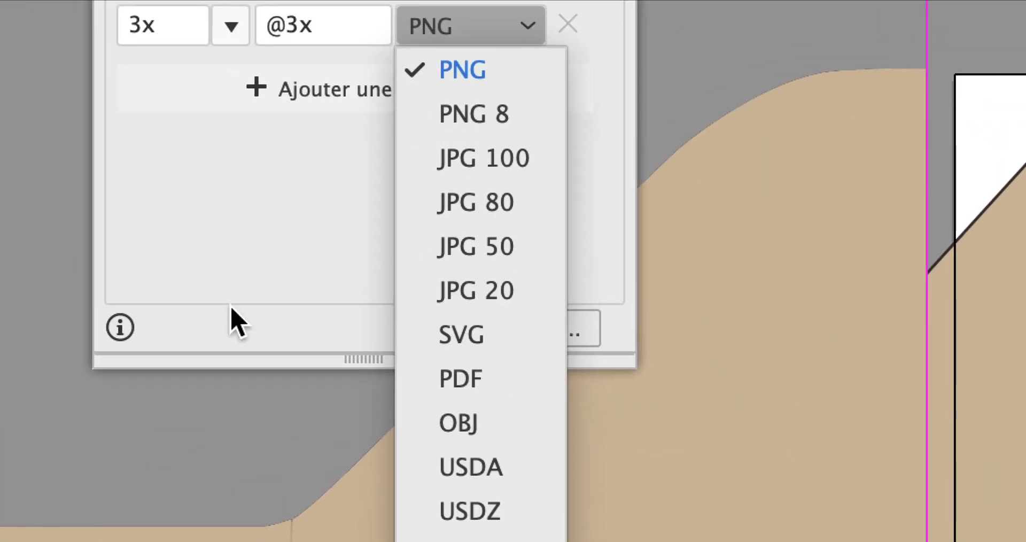
{"action": "left_click", "coordinate": [108, 252]}
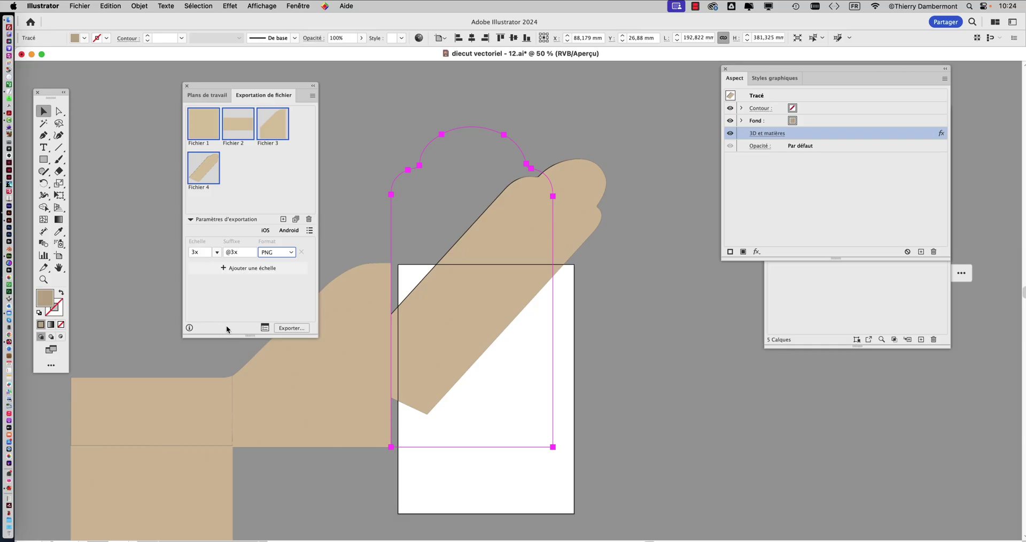
{"action": "left_click_drag", "start_coordinate": [303, 83], "coordinate": [310, 96]}
{"action": "left_click", "coordinate": [295, 268]}
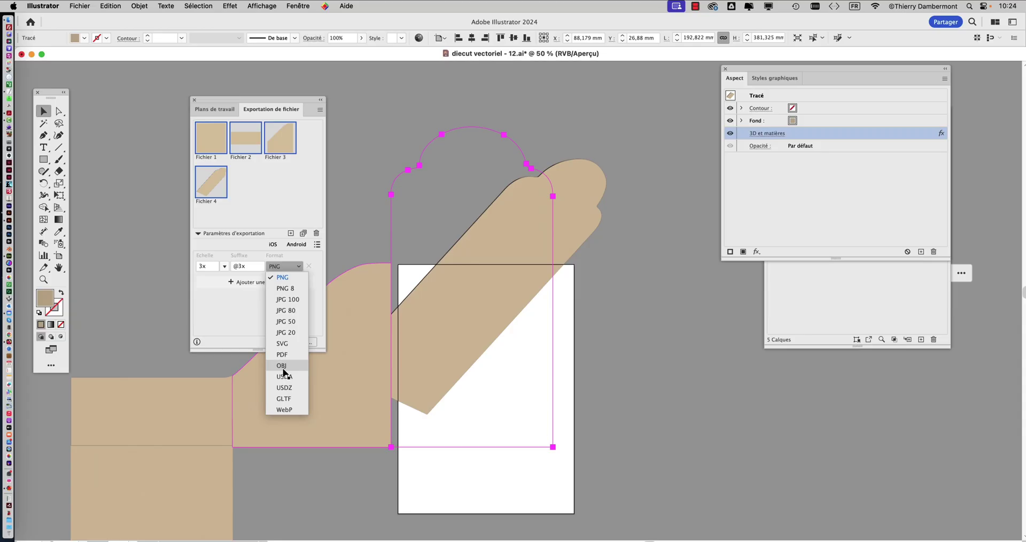
{"action": "left_click", "coordinate": [252, 308]}
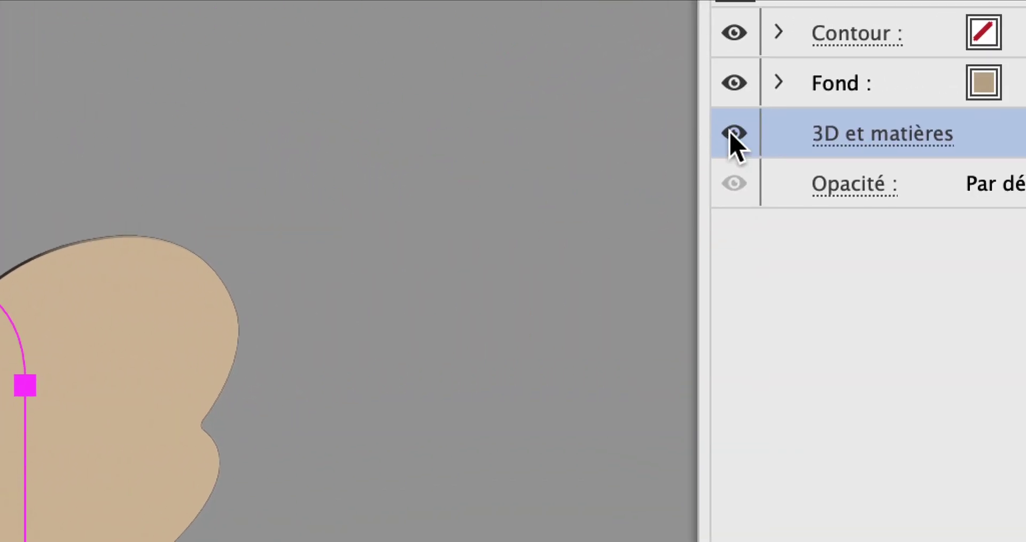
Hide the back panel's 3D et matières effect and move the Exportation de fichier panel below the Calques panel.
{"action": "left_click", "coordinate": [733, 133]}
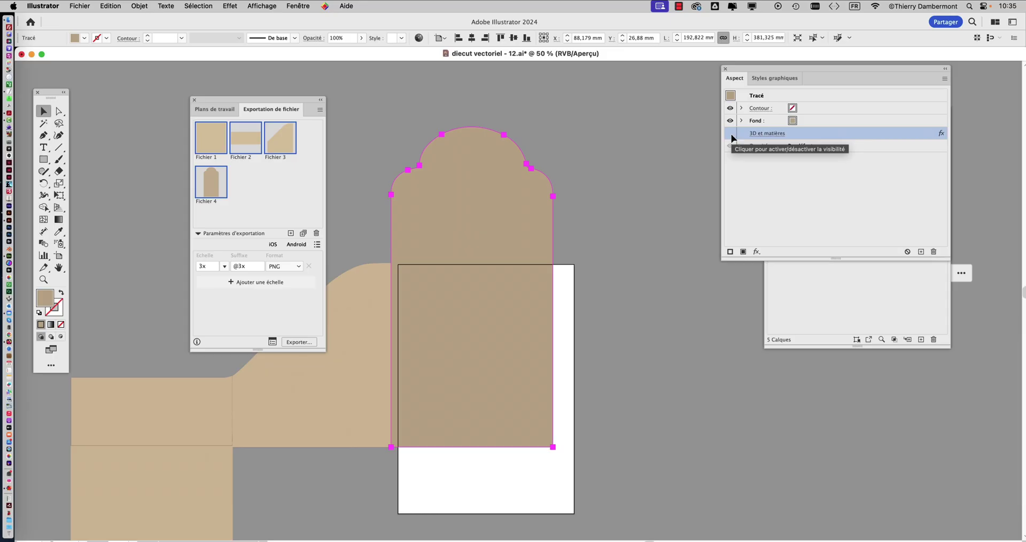
{"action": "left_click_drag", "start_coordinate": [214, 106], "coordinate": [764, 399]}
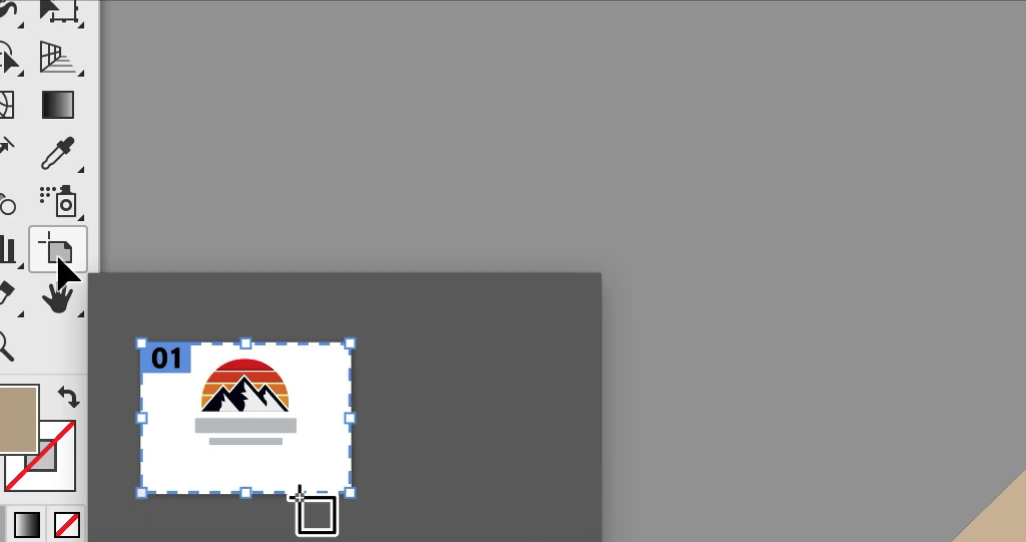
Enlarge the A4 artboard to about 699 × 744 mm so that it encloses all four die-cut panels.
{"action": "left_click", "coordinate": [59, 258]}
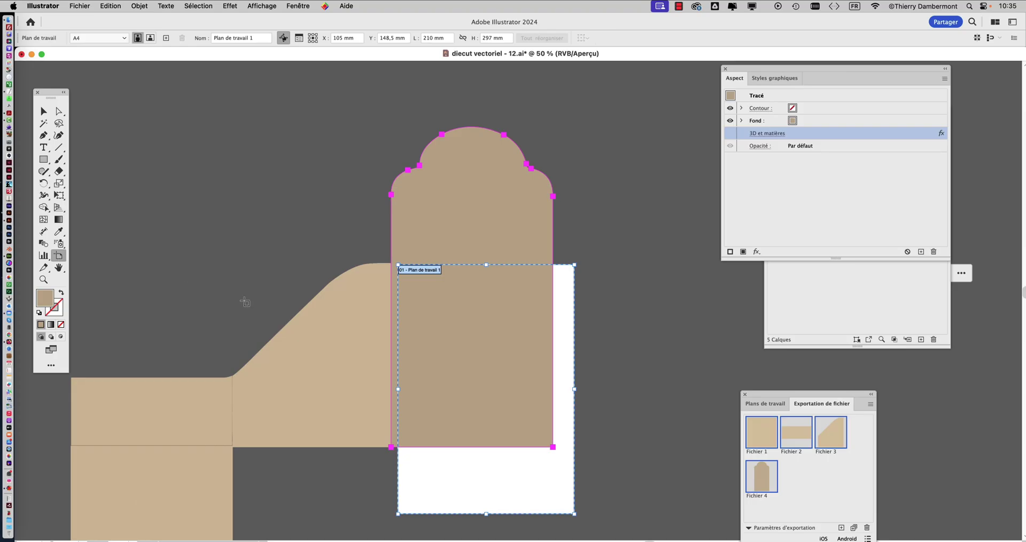
{"action": "scroll", "coordinate": [245, 302], "scroll_direction": "down", "scroll_amount": 2}
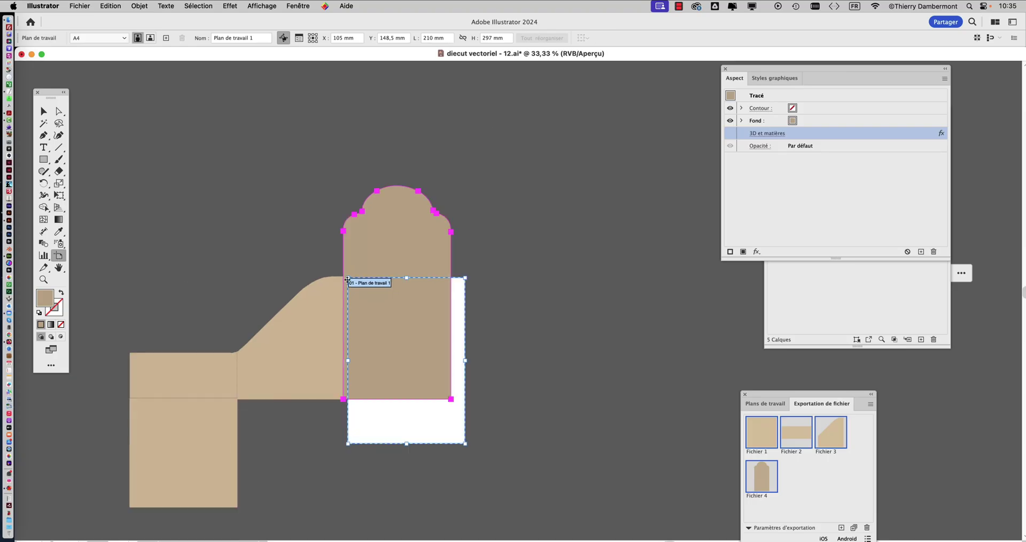
{"action": "left_click_drag", "start_coordinate": [347, 277], "coordinate": [87, 134]}
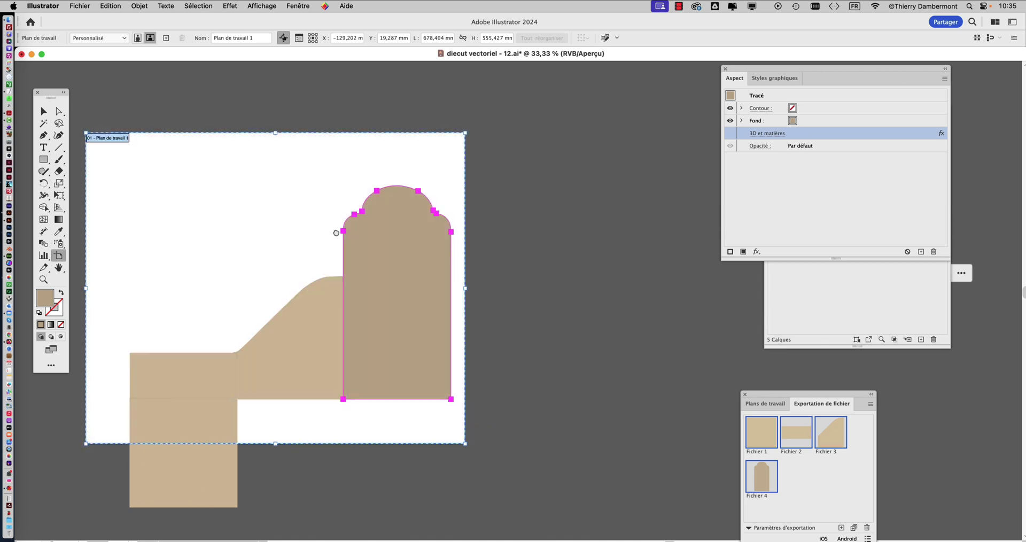
{"action": "left_click_drag", "start_coordinate": [345, 266], "coordinate": [455, 173]}
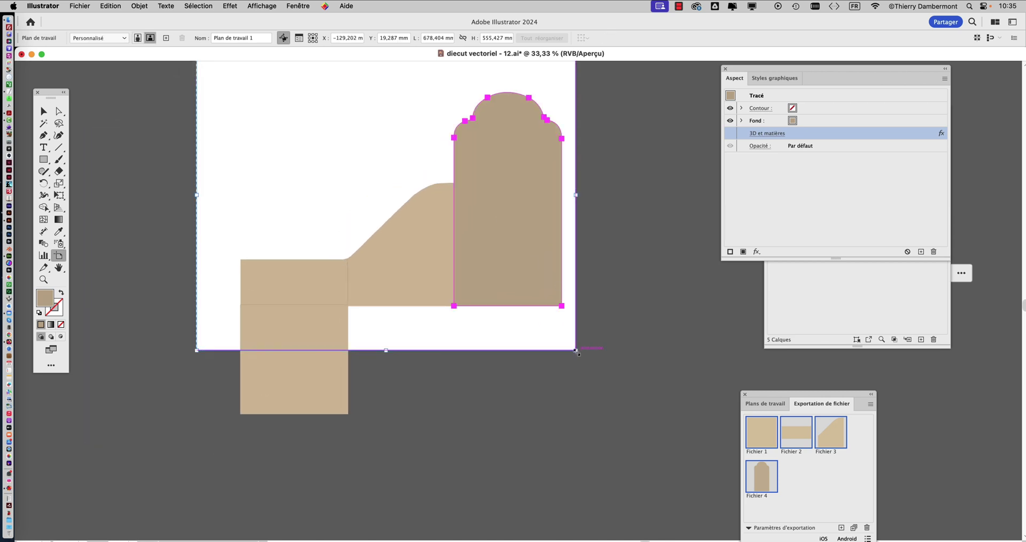
{"action": "left_click_drag", "start_coordinate": [576, 350], "coordinate": [588, 456]}
Bring the Calques panel to the front, make panneaux 3D the active layer, and leave artboard editing for the Selection tool.
{"action": "left_click", "coordinate": [817, 294]}
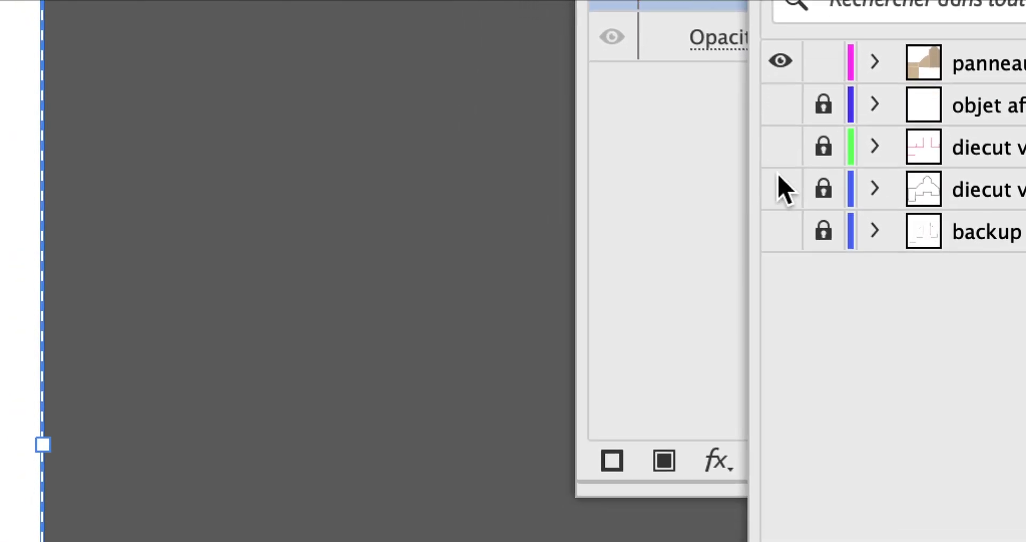
{"action": "left_click", "coordinate": [1010, 72]}
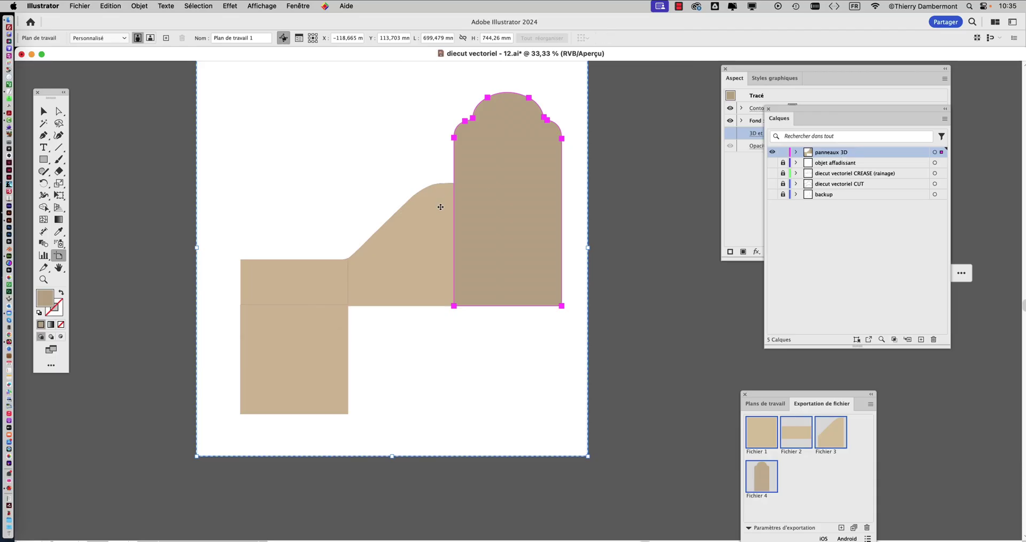
{"action": "left_click_drag", "start_coordinate": [440, 207], "coordinate": [444, 260]}
{"action": "left_click", "coordinate": [45, 113]}
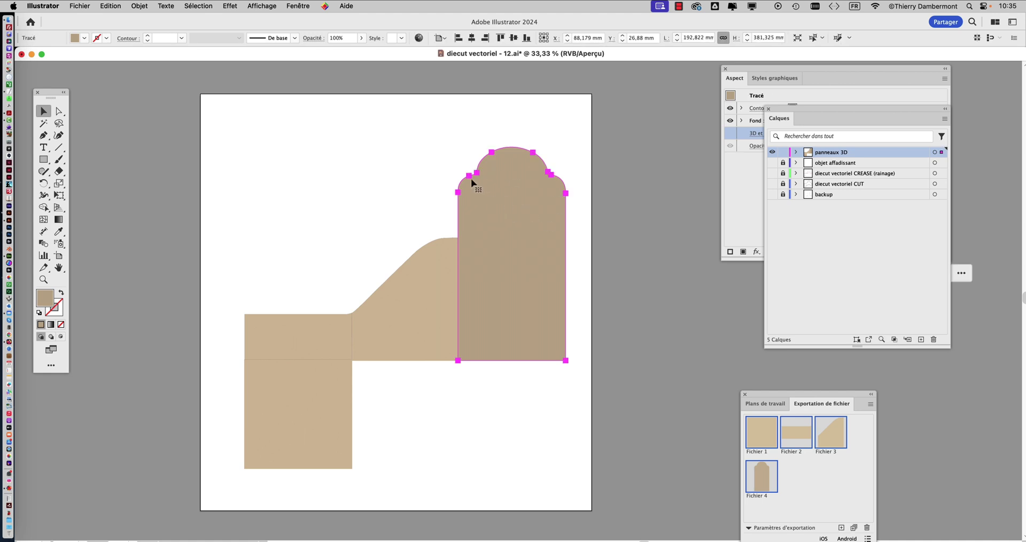
Display the Nuancier panel and place it beside the tall rounded back panel.
{"action": "left_click", "coordinate": [297, 5]}
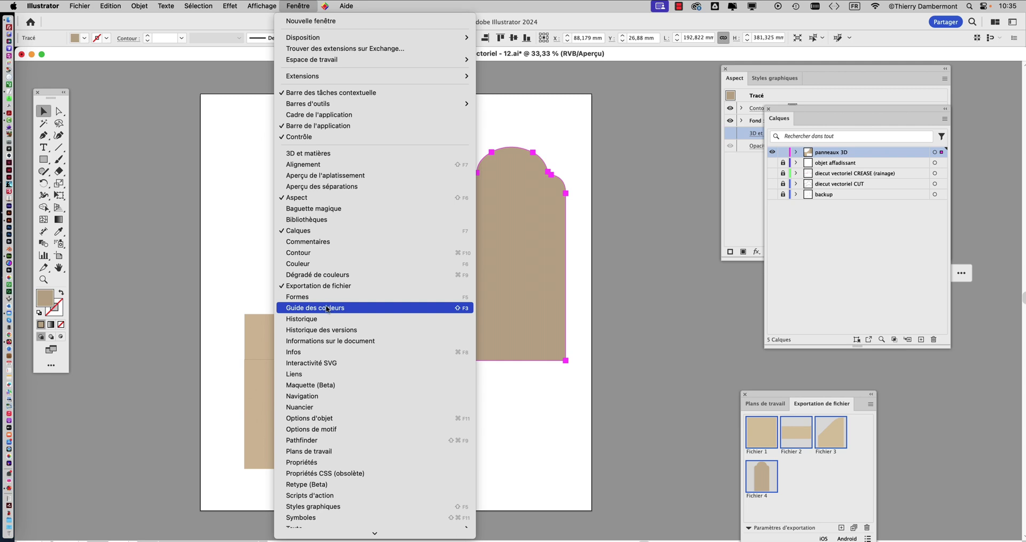
{"action": "left_click", "coordinate": [418, 406]}
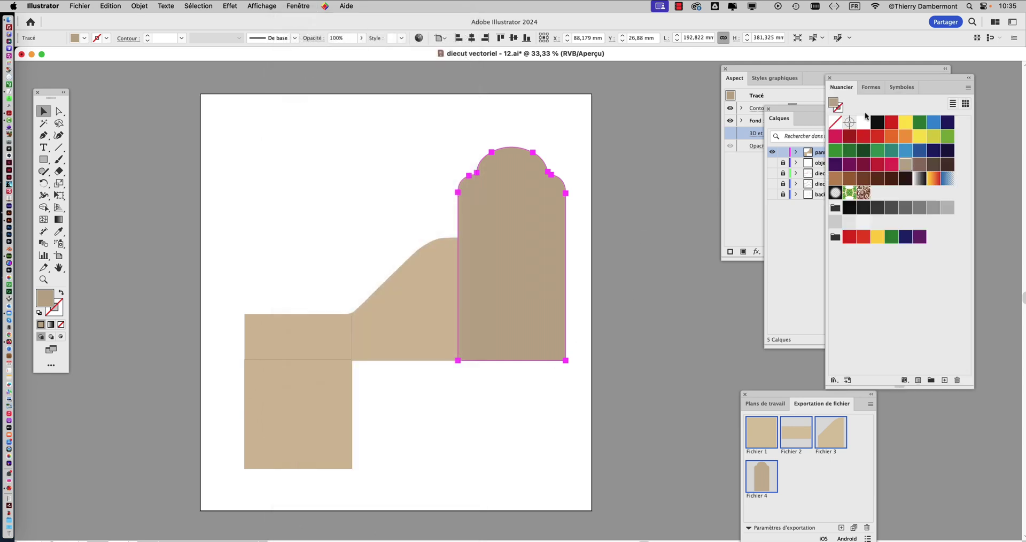
{"action": "left_click_drag", "start_coordinate": [845, 82], "coordinate": [271, 113]}
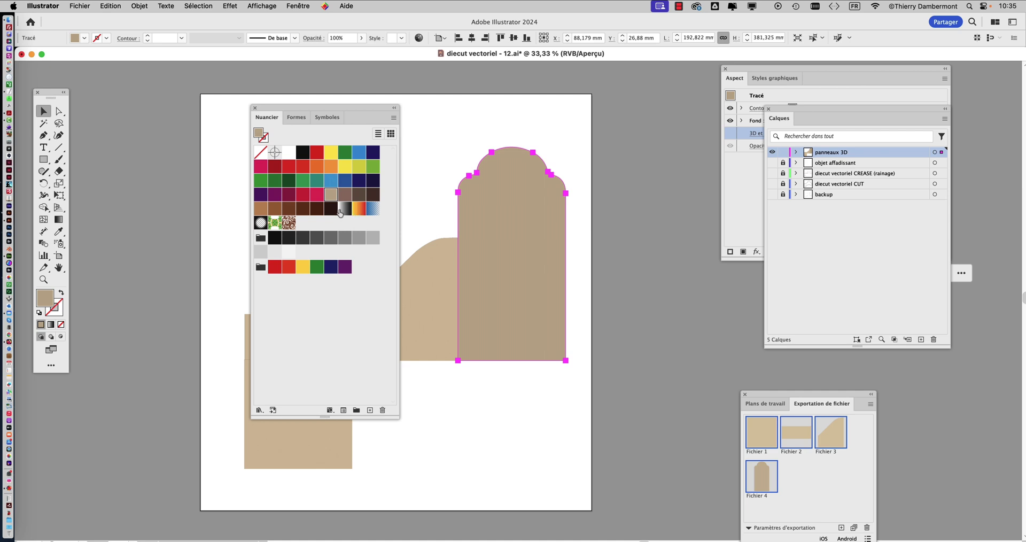
Try red and orange fills on the tall rounded back panel, and settle on the medium blue swatch.
{"action": "left_click", "coordinate": [290, 167]}
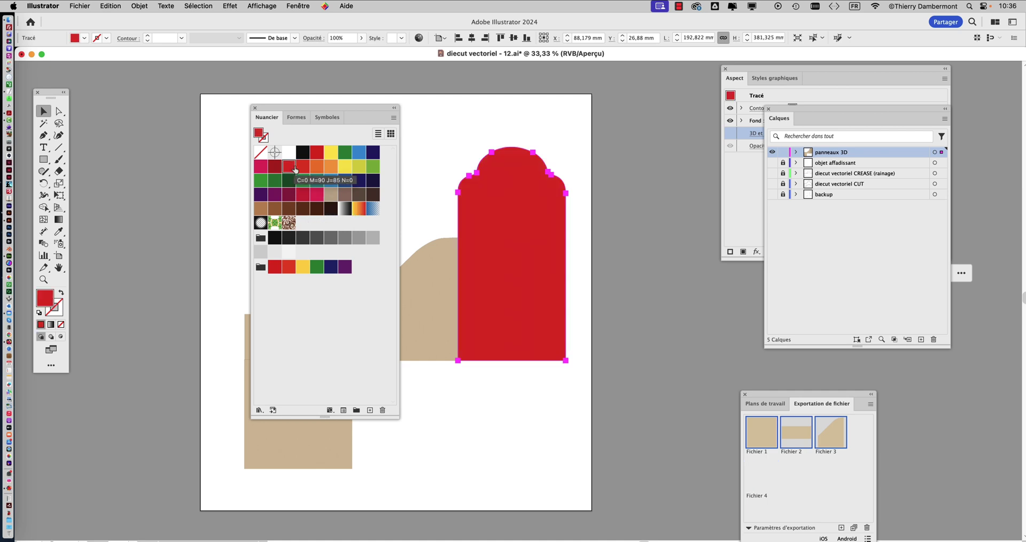
{"action": "left_click", "coordinate": [309, 169]}
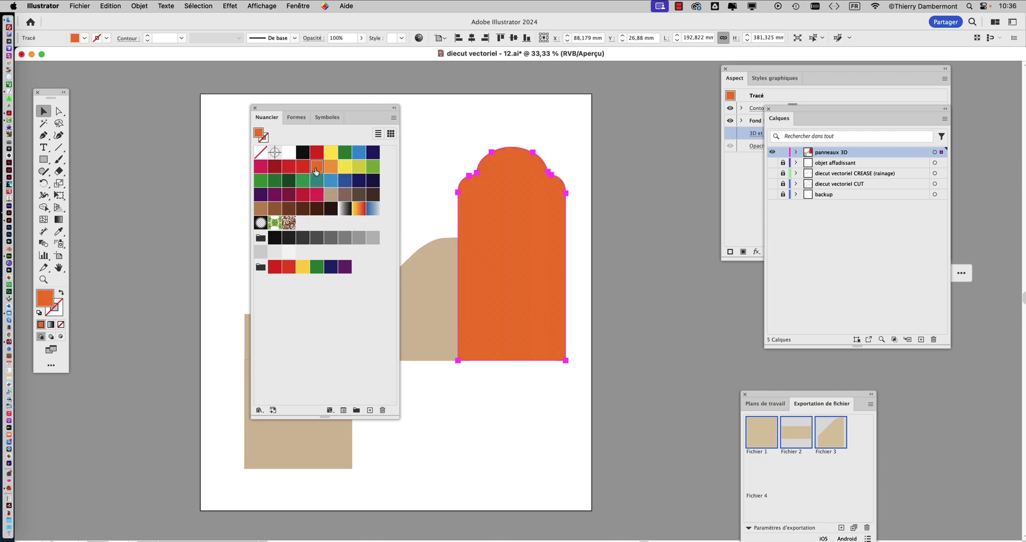
{"action": "left_click", "coordinate": [354, 158]}
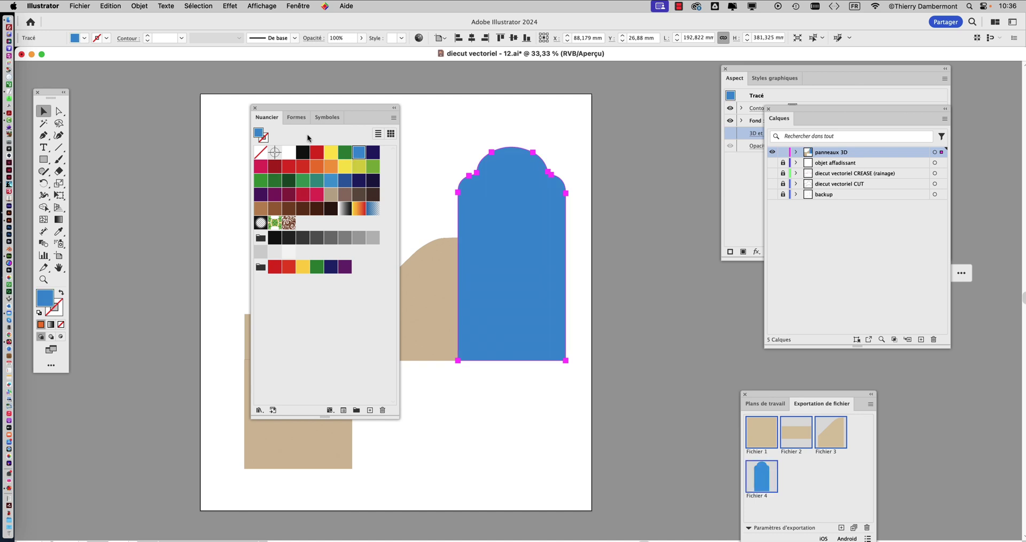
Move the Nuancier panel off the artwork and set it against the toolbox.
{"action": "left_click_drag", "start_coordinate": [312, 113], "coordinate": [236, 107]}
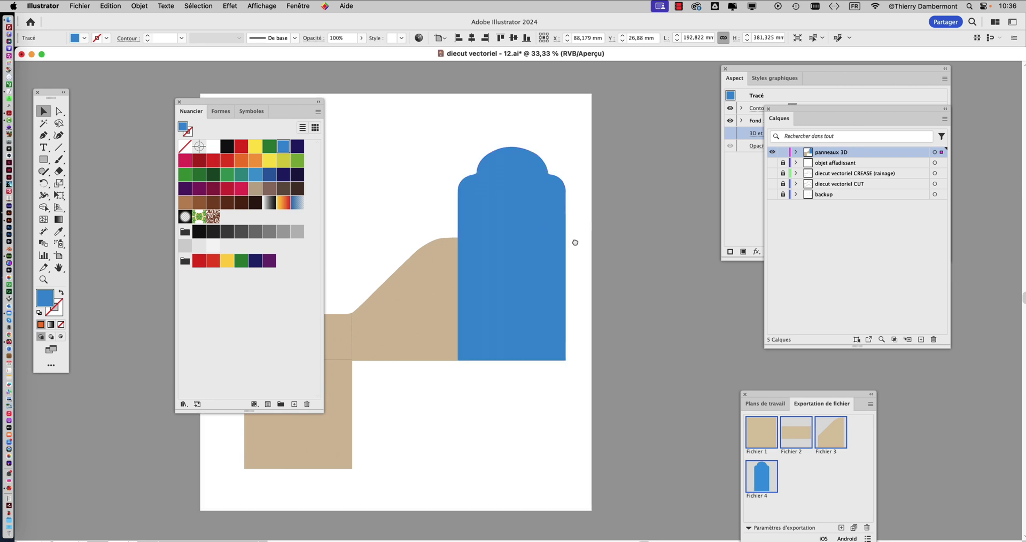
{"action": "left_click_drag", "start_coordinate": [575, 242], "coordinate": [632, 244]}
{"action": "left_click_drag", "start_coordinate": [260, 98], "coordinate": [154, 89]}
{"action": "scroll", "coordinate": [406, 188], "scroll_direction": "down", "scroll_amount": 5}
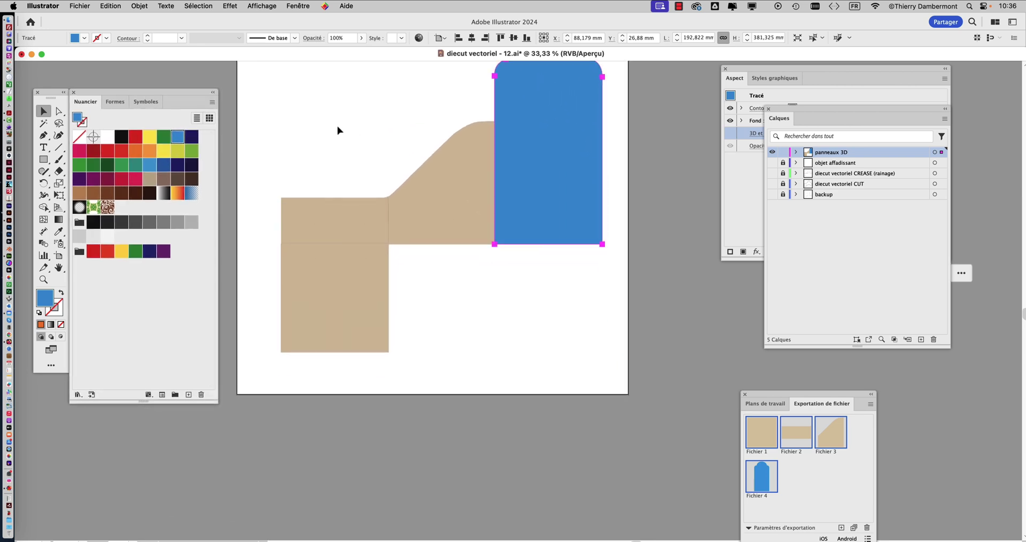
{"action": "left_click_drag", "start_coordinate": [340, 131], "coordinate": [452, 336]}
{"action": "key", "text": "a"}
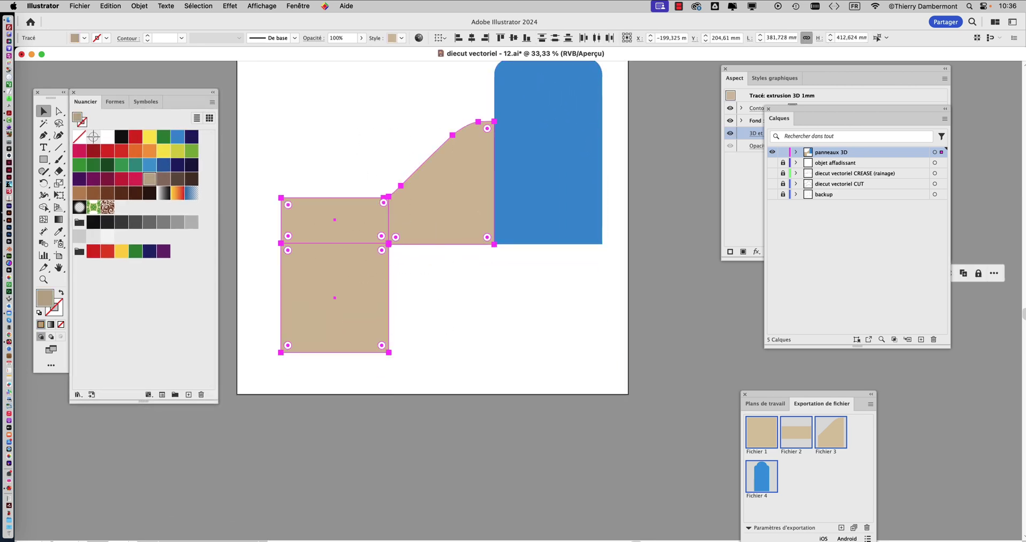
{"action": "key", "text": "v"}
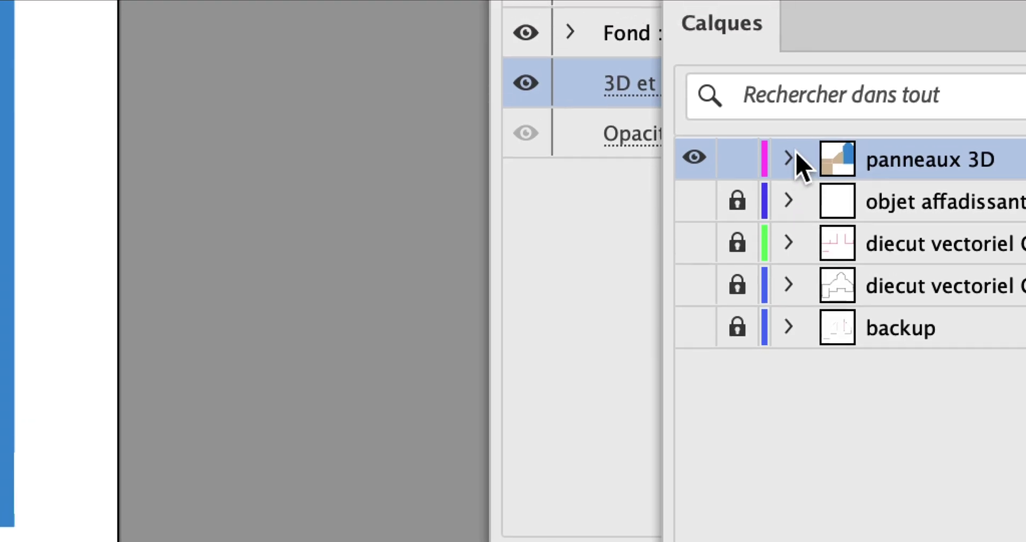
Expand the panneaux 3D layer to examine its four objects and their lock column.
{"action": "left_click", "coordinate": [795, 151]}
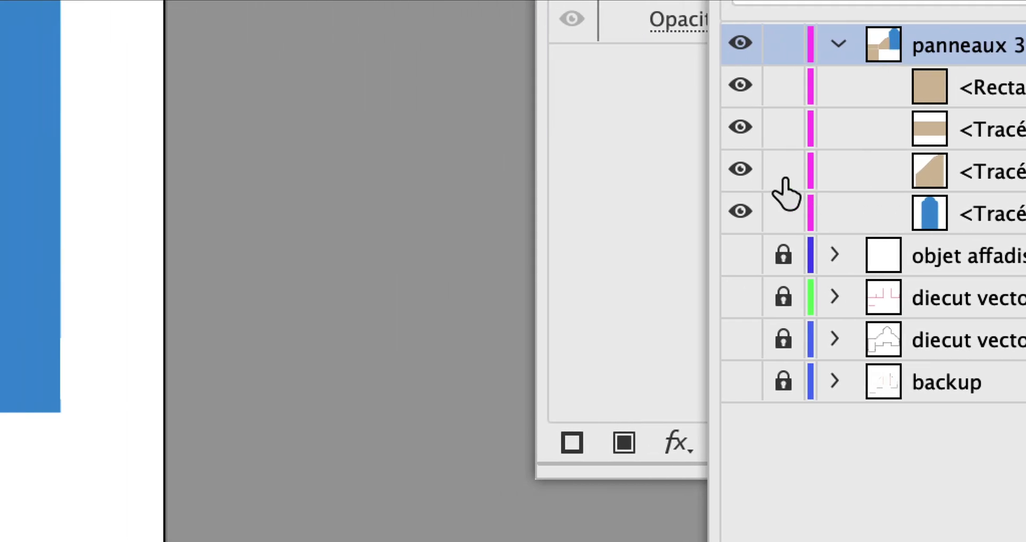
{"action": "left_click_drag", "start_coordinate": [281, 189], "coordinate": [281, 107]}
{"action": "mouse_move", "coordinate": [785, 243]}
{"action": "left_mouse_down"}
{"action": "mouse_move", "coordinate": [784, 160]}
{"action": "mouse_move", "coordinate": [777, 236]}
{"action": "left_mouse_up"}
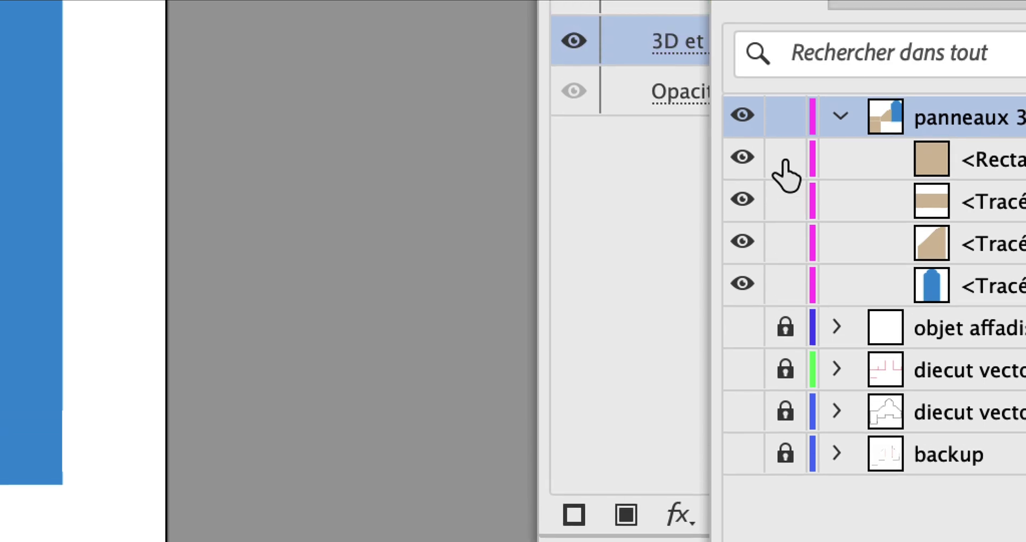
{"action": "left_click_drag", "start_coordinate": [785, 193], "coordinate": [784, 110]}
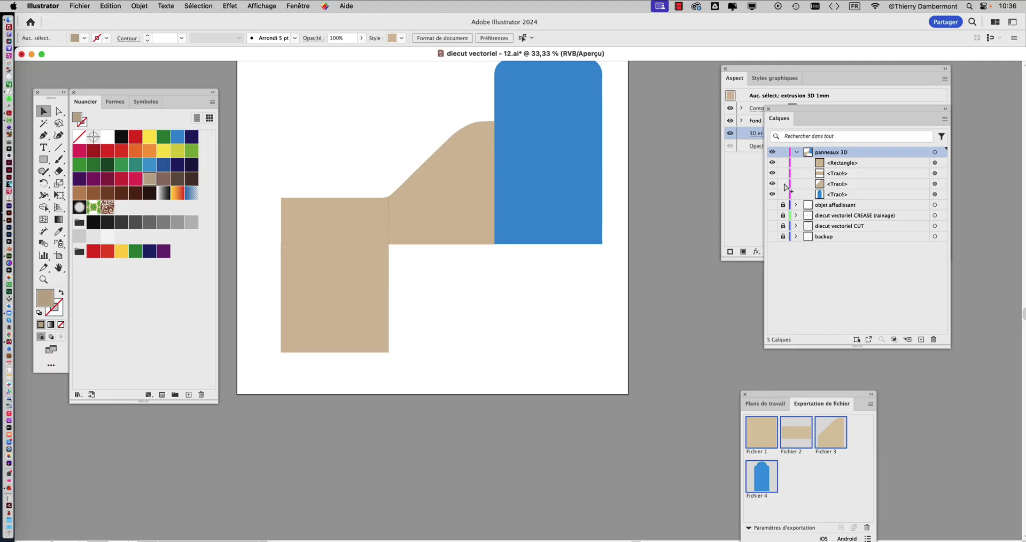
Select the three beige cardboard panels and lock them, leaving the blue back panel editable.
{"action": "left_click", "coordinate": [140, 6]}
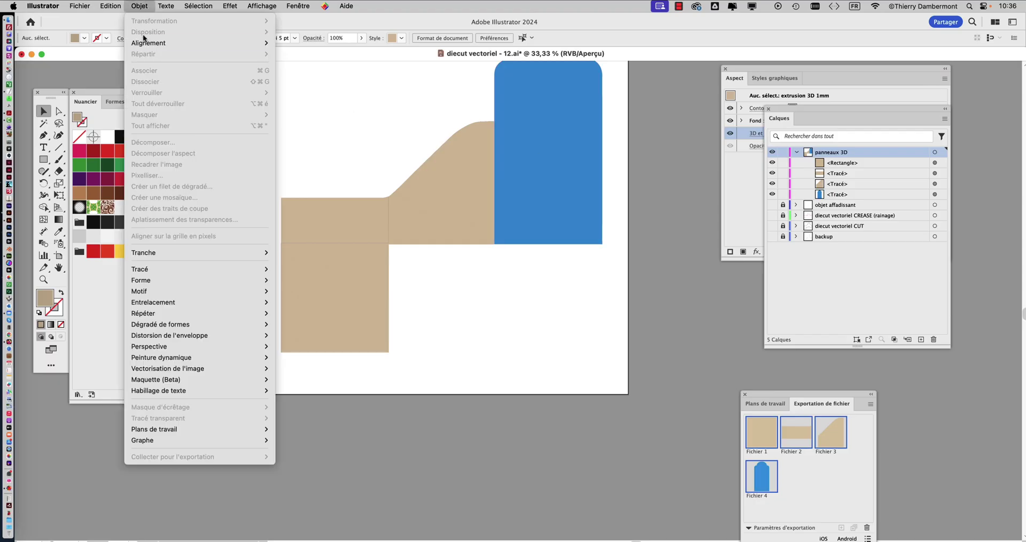
{"action": "left_click", "coordinate": [373, 161]}
{"action": "left_click_drag", "start_coordinate": [294, 131], "coordinate": [428, 316]}
{"action": "left_click", "coordinate": [142, 5]}
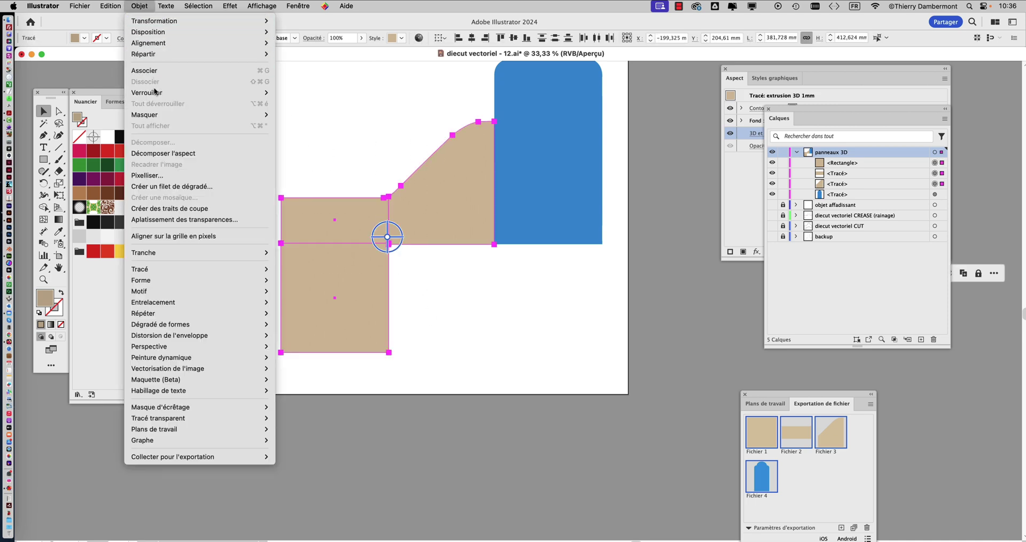
{"action": "mouse_move", "coordinate": [157, 95]}
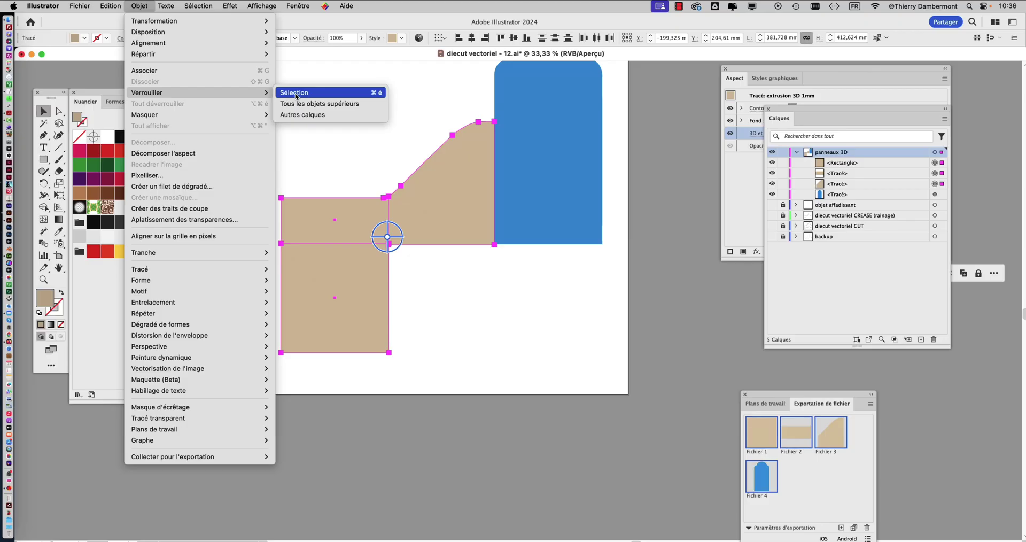
{"action": "left_click", "coordinate": [295, 95]}
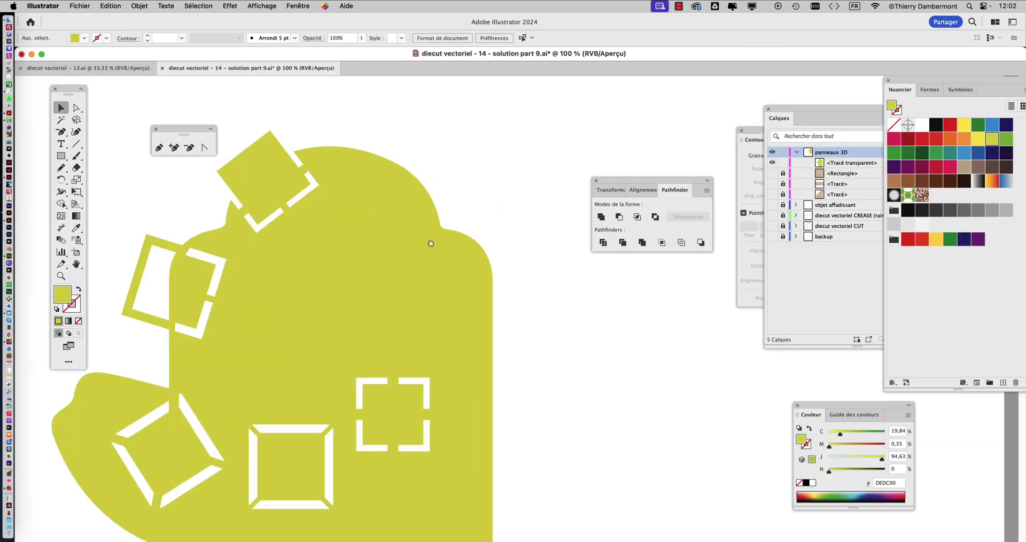
{"action": "scroll", "coordinate": [431, 243], "scroll_direction": "up", "scroll_amount": 2}
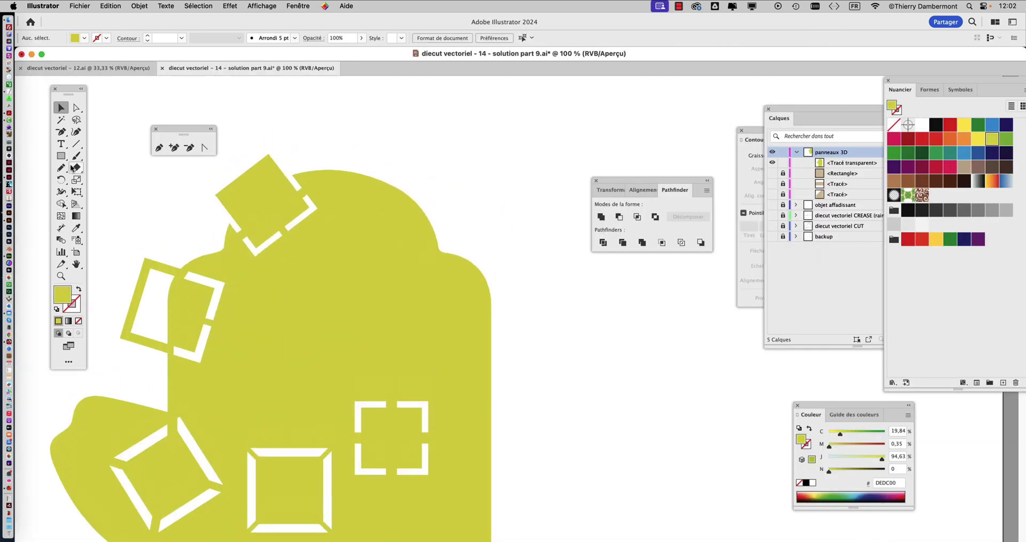
Create a 40 × 40 mm square beside the green panel's upper rounded edge.
{"action": "left_click", "coordinate": [61, 155]}
{"action": "left_click", "coordinate": [510, 219]}
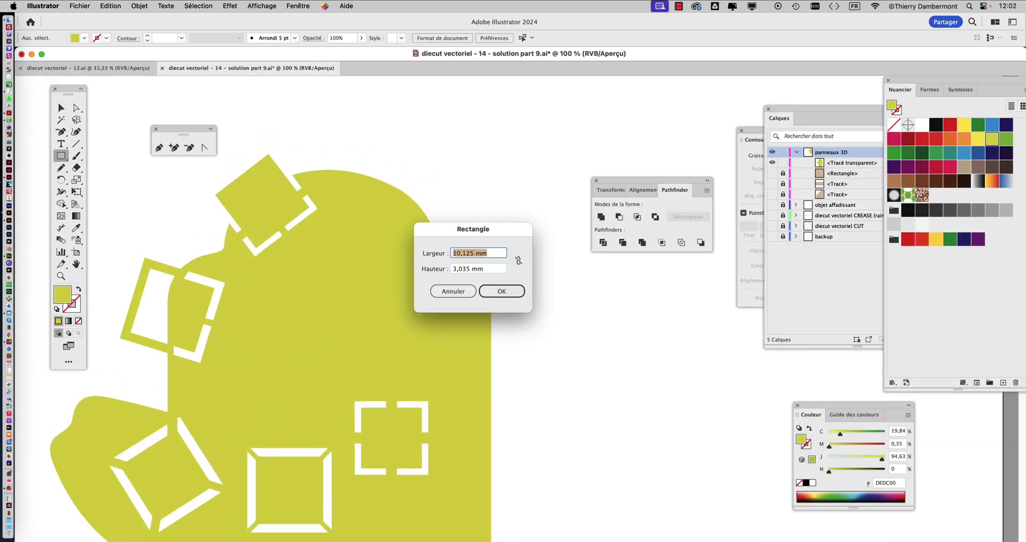
{"action": "type", "text": "40"}
{"action": "key", "text": "Tab"}
{"action": "type", "text": "40"}
{"action": "left_click", "coordinate": [501, 291]}
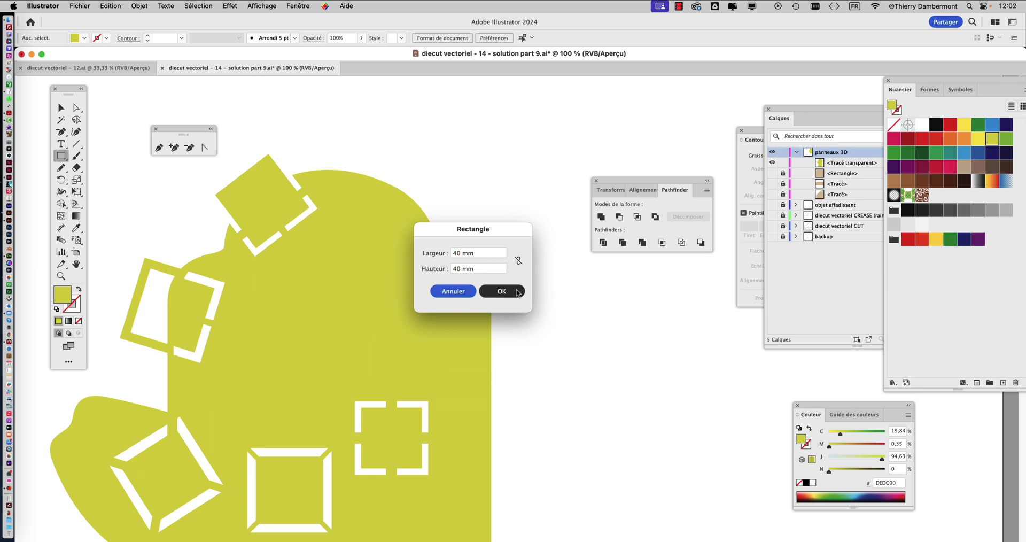
Rotate the square counterclockwise so it tilts toward the panel's curve, and show the artwork in outline view.
{"action": "left_click", "coordinate": [61, 107]}
{"action": "left_click", "coordinate": [76, 191]}
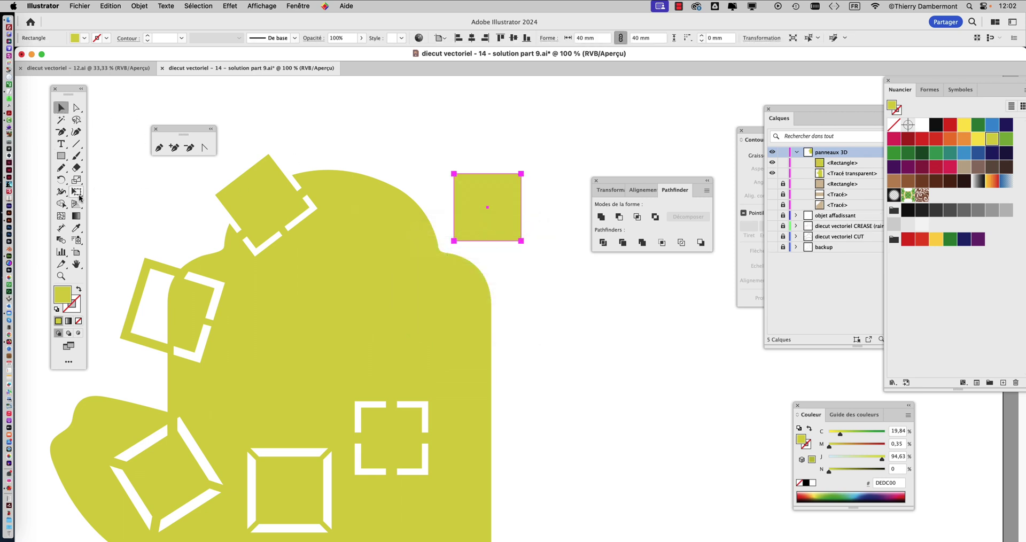
{"action": "left_click_drag", "start_coordinate": [529, 265], "coordinate": [462, 194]}
{"action": "key", "text": "super+y"}
{"action": "key", "text": "super+plus"}
{"action": "key", "text": "super+plus"}
{"action": "key", "text": "super+shift+a"}
Draw a narrow rectangle about 42 × 5 mm across the panel's curved edge and rotate it to match the tilted square's angle.
{"action": "left_click", "coordinate": [60, 156]}
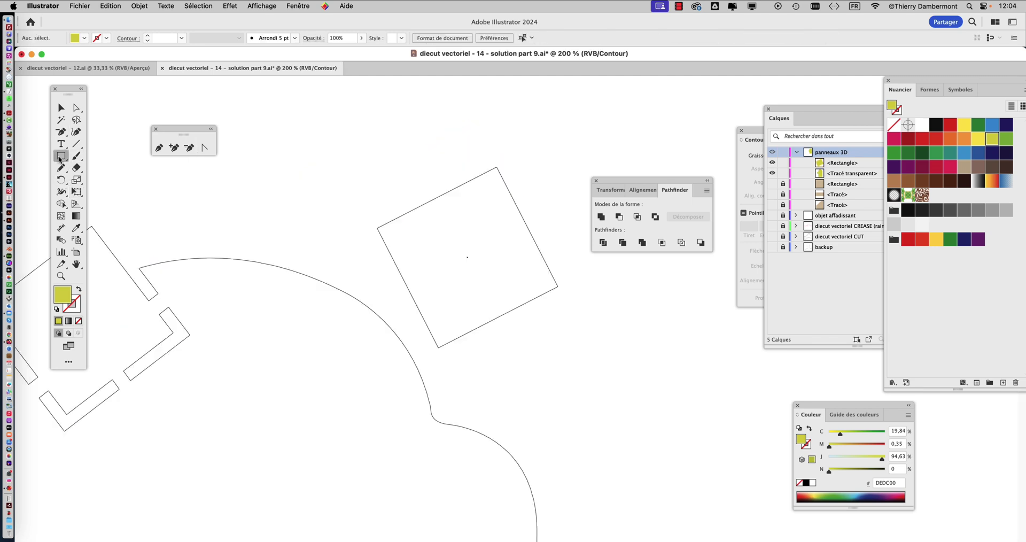
{"action": "left_click_drag", "start_coordinate": [290, 310], "coordinate": [431, 329]}
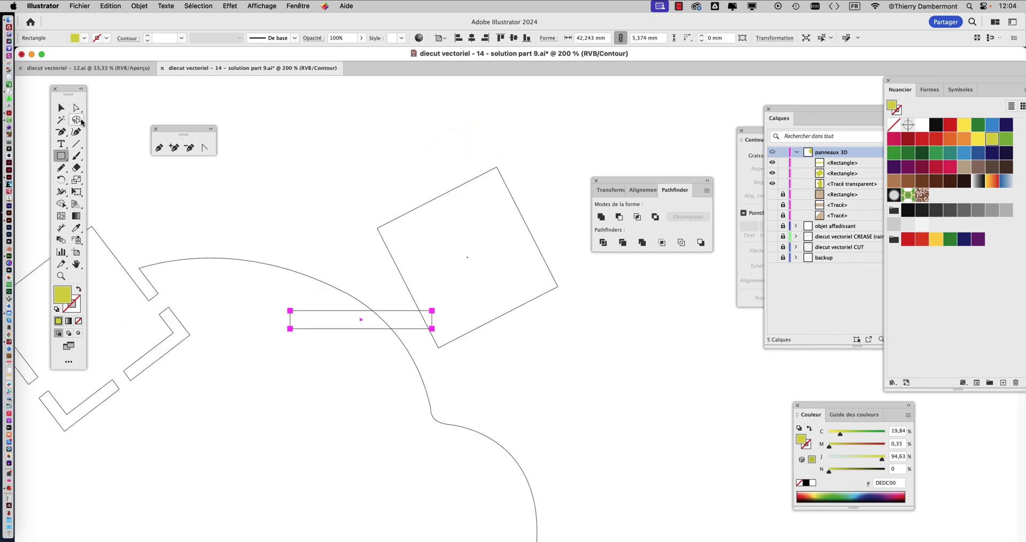
{"action": "key", "text": "e"}
{"action": "left_click_drag", "start_coordinate": [481, 386], "coordinate": [469, 314]}
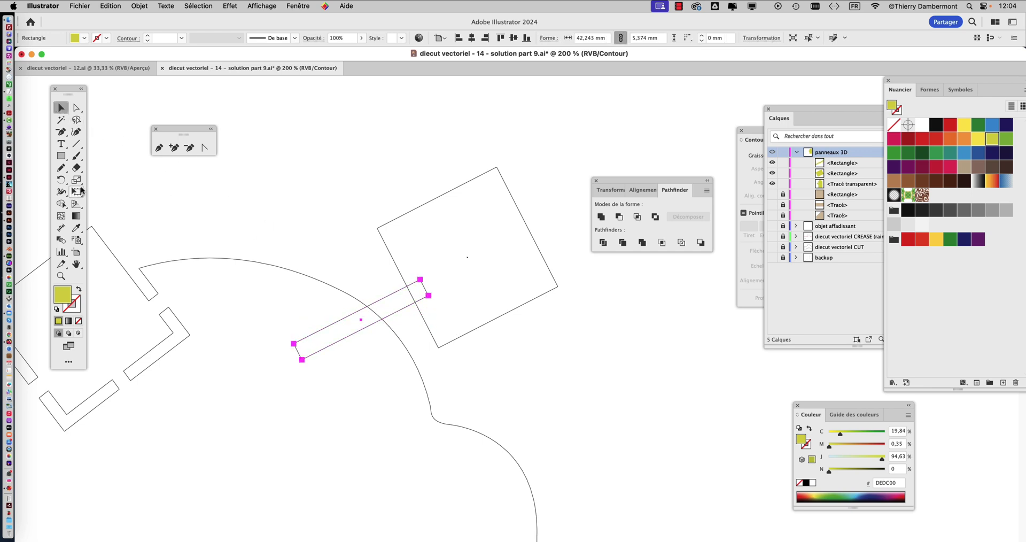
Widen the tilted connecting rectangle to about 13 mm, keeping it overlapping both the panel and the square, and deselect it.
{"action": "left_click_drag", "start_coordinate": [357, 311], "coordinate": [348, 294]}
{"action": "left_click", "coordinate": [61, 108]}
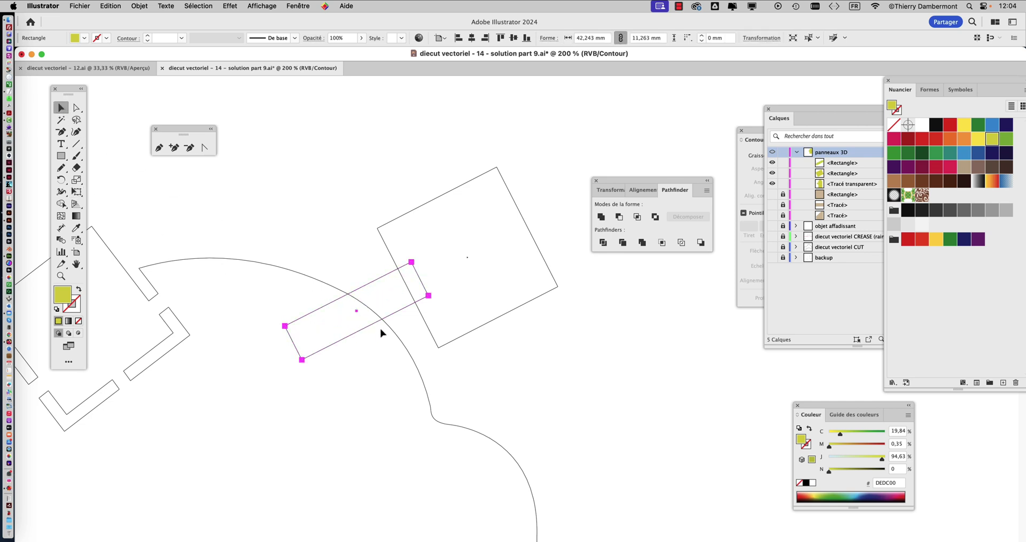
{"action": "left_click", "coordinate": [77, 191]}
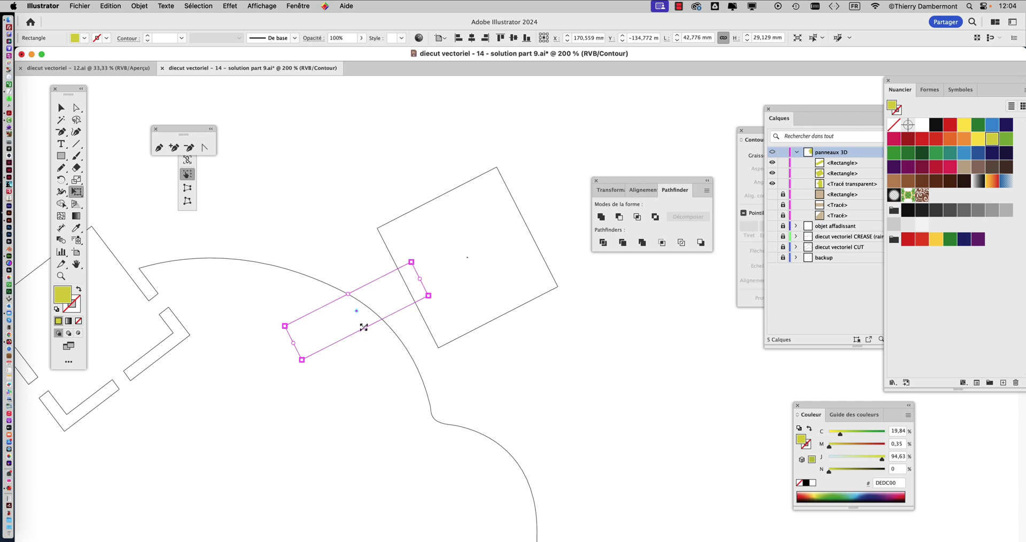
{"action": "left_click_drag", "start_coordinate": [363, 328], "coordinate": [366, 335]}
{"action": "left_click", "coordinate": [61, 108]}
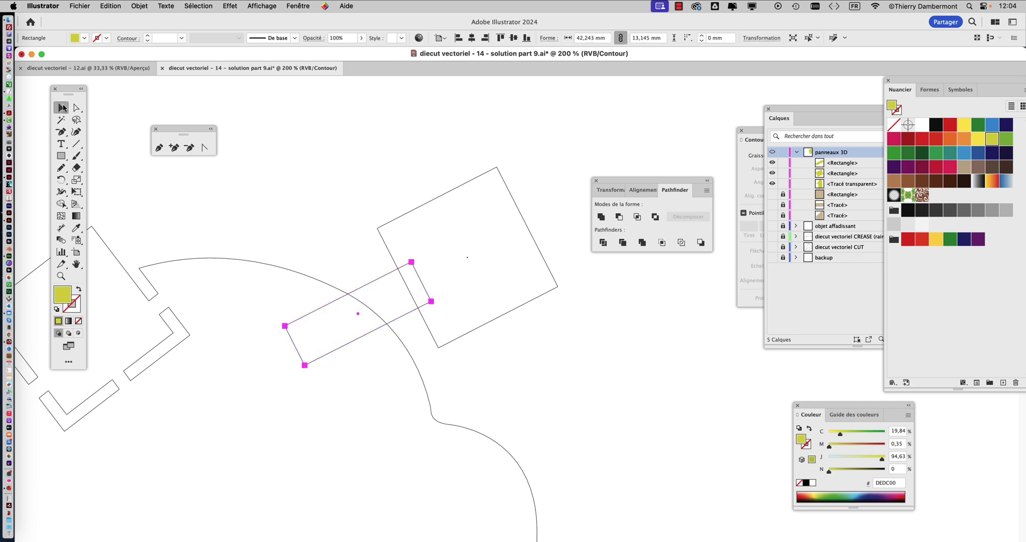
{"action": "left_click", "coordinate": [319, 186]}
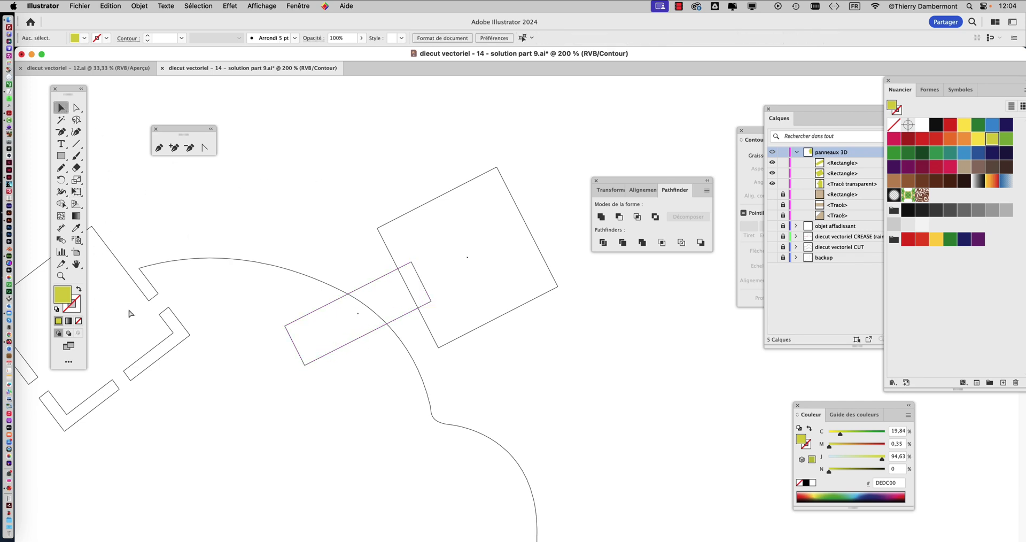
Return to preview display and unite the panel, connecting strip and tilted square into one shape.
{"action": "key", "text": "super+y"}
{"action": "key", "text": "super+a"}
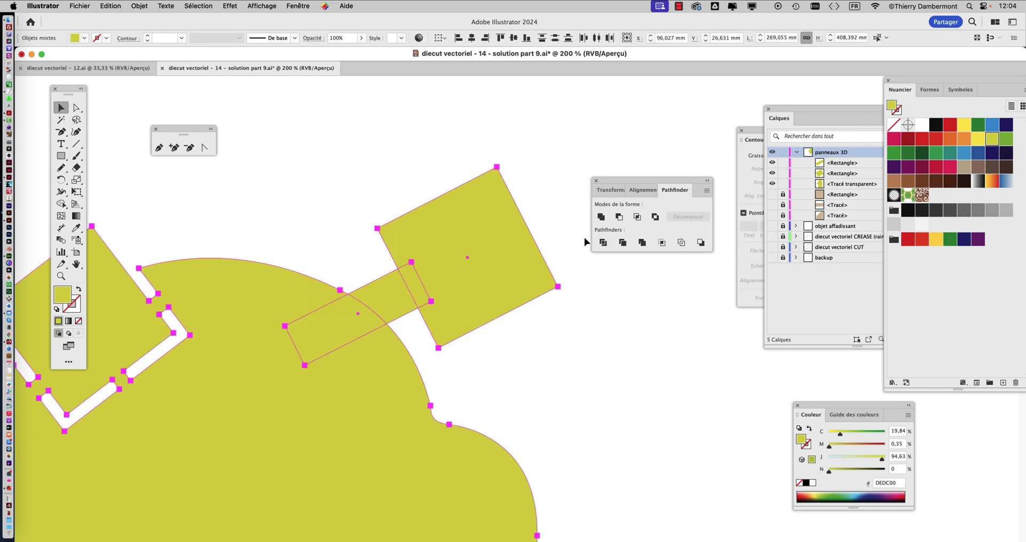
{"action": "left_click", "coordinate": [600, 217]}
{"action": "left_click", "coordinate": [392, 188]}
{"action": "scroll", "coordinate": [346, 365], "scroll_direction": "down", "scroll_amount": 2}
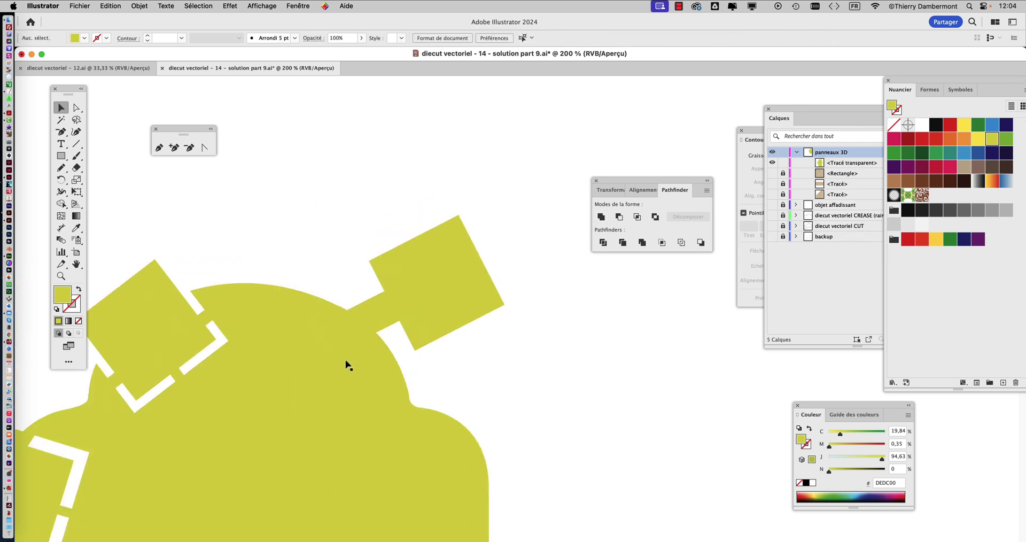
{"action": "scroll", "coordinate": [477, 299], "scroll_direction": "up", "scroll_amount": 2}
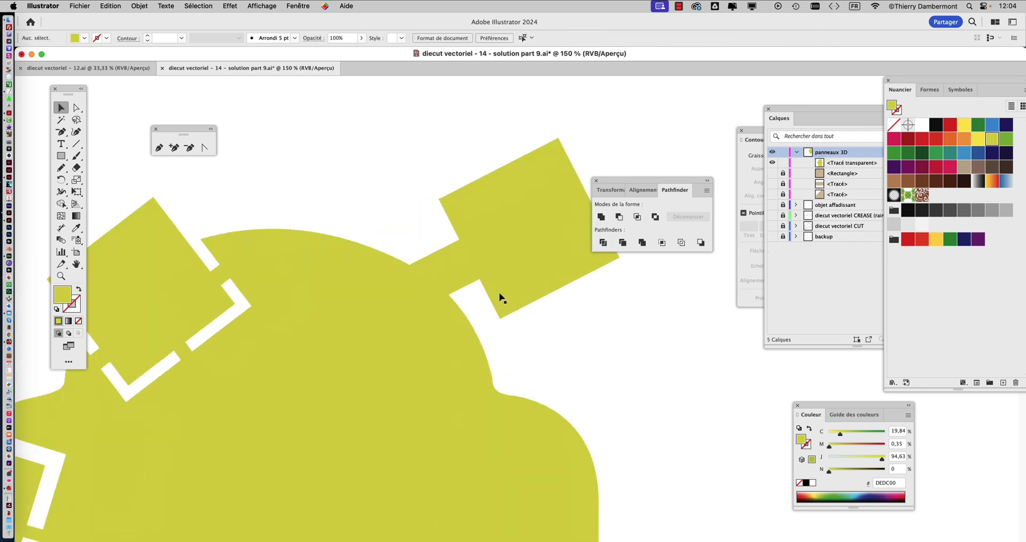
Move the Pathfinder panel away from the attached square and inspect the merged outline up close.
{"action": "left_click_drag", "start_coordinate": [647, 181], "coordinate": [711, 196]}
{"action": "scroll", "coordinate": [542, 291], "scroll_direction": "up", "scroll_amount": 2}
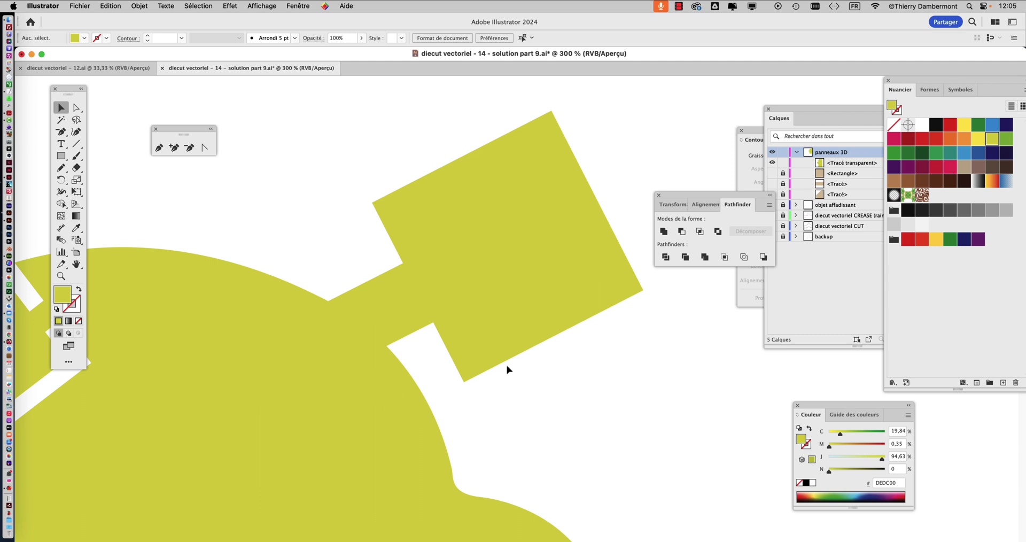
{"action": "scroll", "coordinate": [506, 369], "scroll_direction": "down", "scroll_amount": 2}
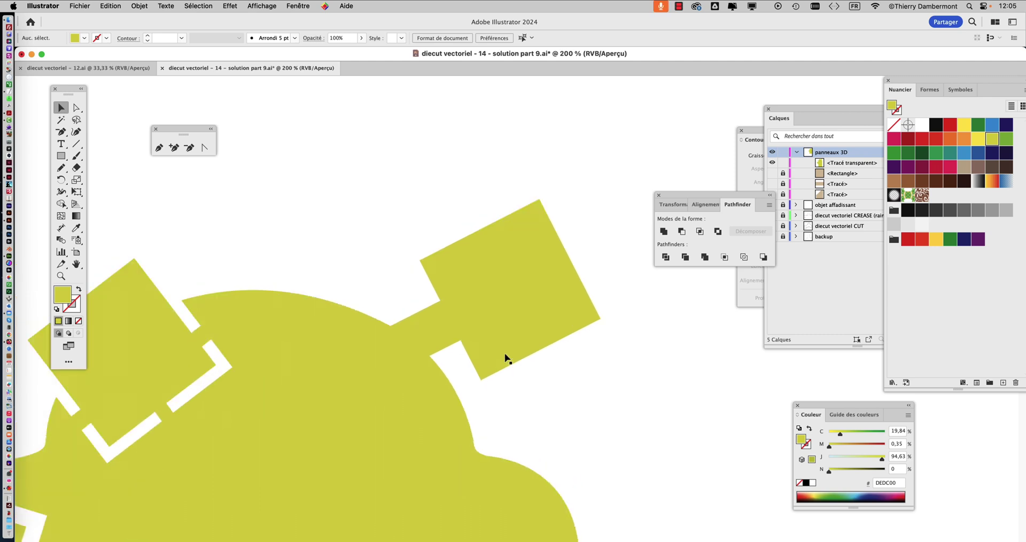